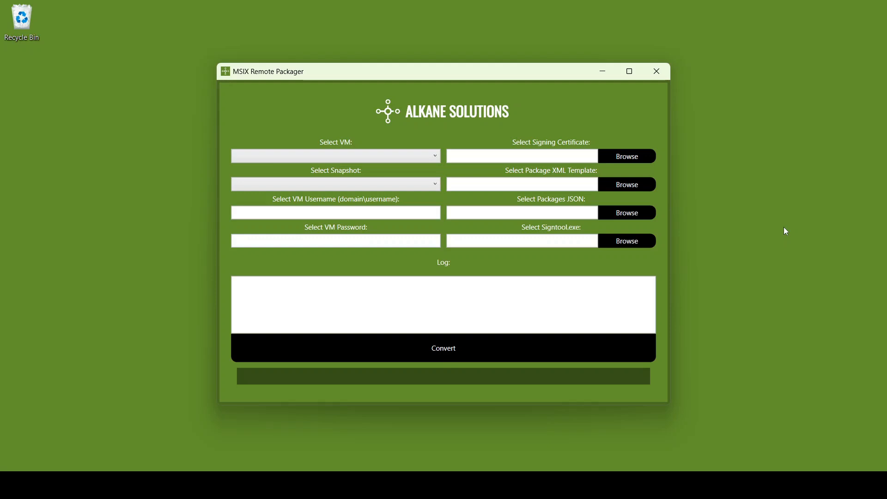
# Choose the virtual machine ALK0002 and its Mar2025 snapshot for the conversion.
pyautogui.click(419, 158)
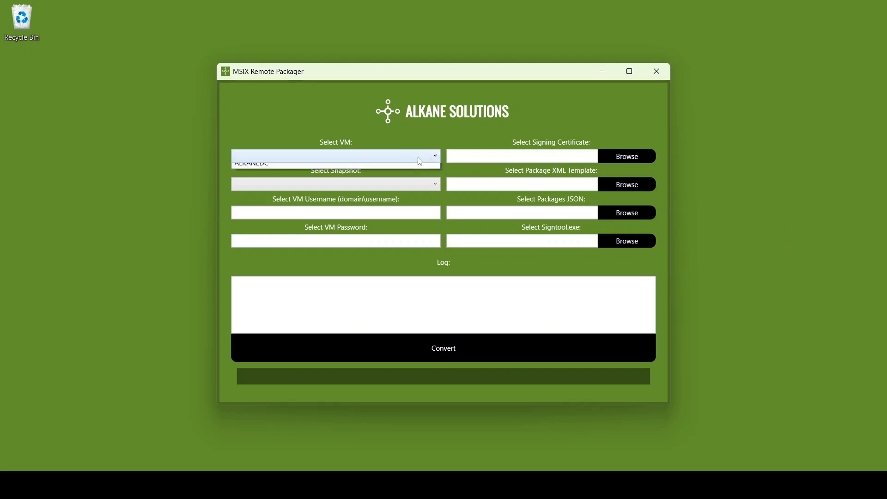
pyautogui.click(415, 179)
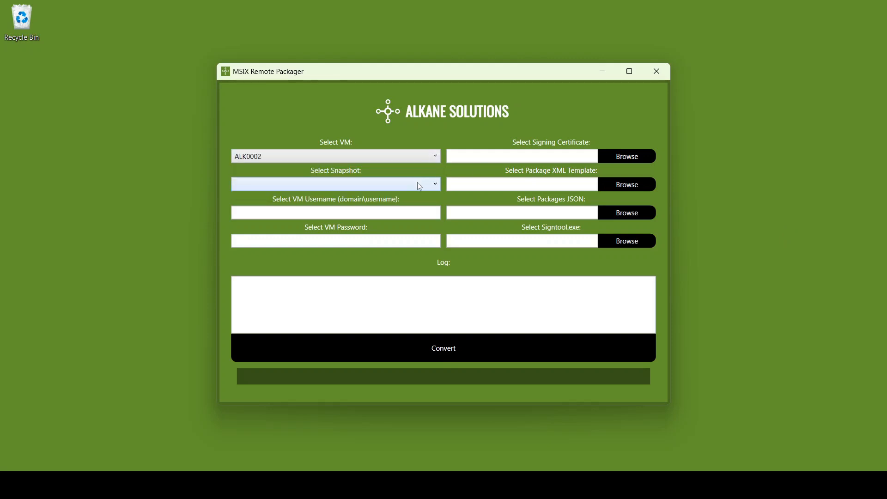
pyautogui.click(416, 182)
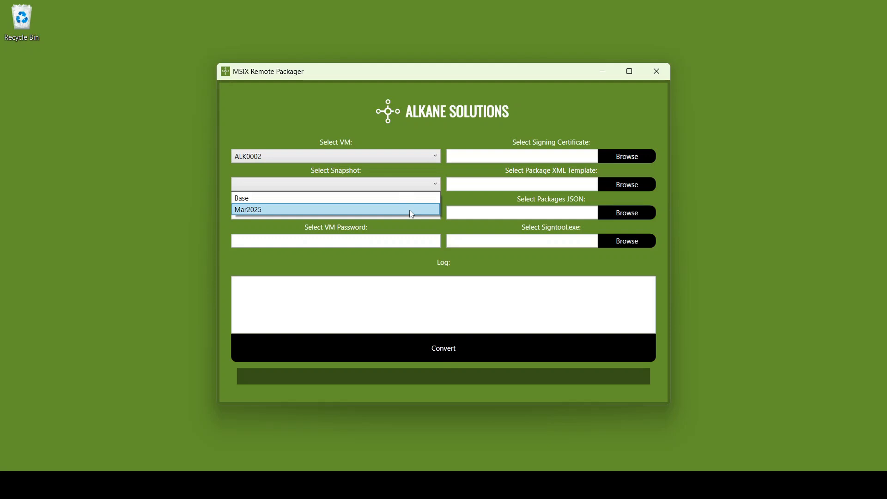
pyautogui.click(411, 211)
# Enter alkanesolutions\alkaneadmin as the VM username and fill in the VM password.
pyautogui.click(385, 215)
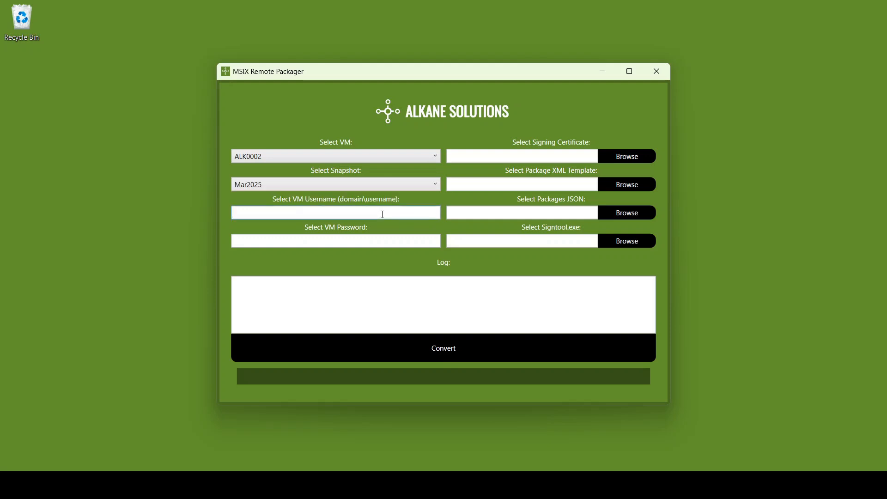
pyautogui.write('alkanesolutions\\alkaneadmin')
pyautogui.press('Tab')
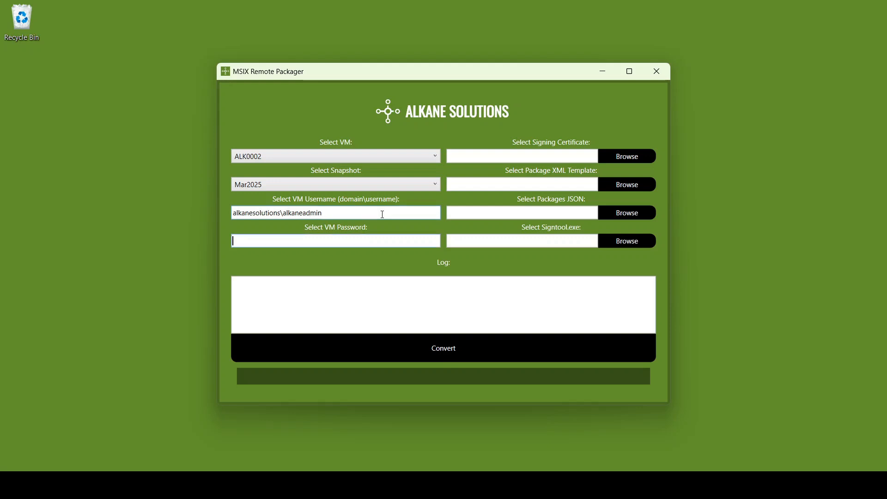
pyautogui.write('••••••••••••')
# Set Alkane.pfx from the Signing folder as the signing certificate and supply the certificate password.
pyautogui.click(622, 157)
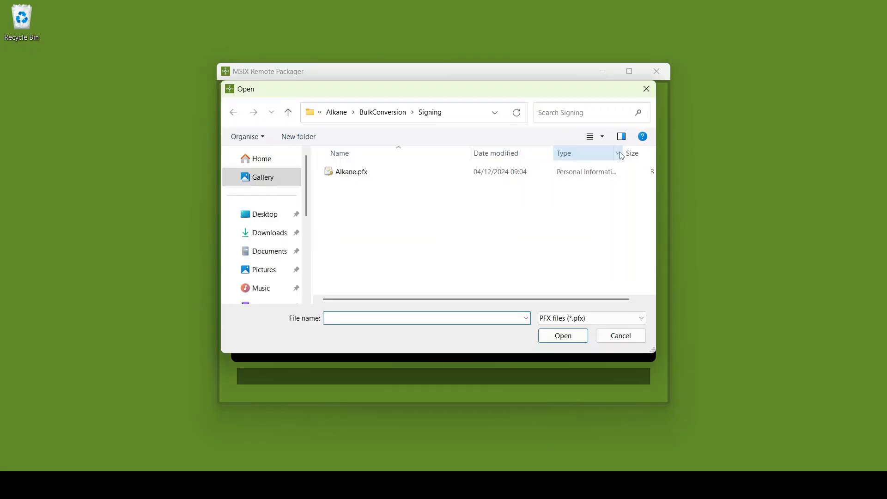
pyautogui.doubleClick(434, 169)
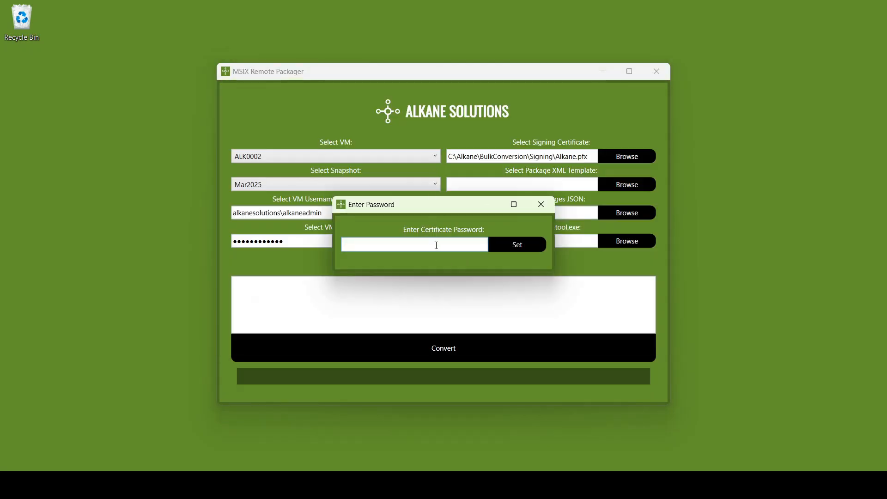
pyautogui.write('•••••••')
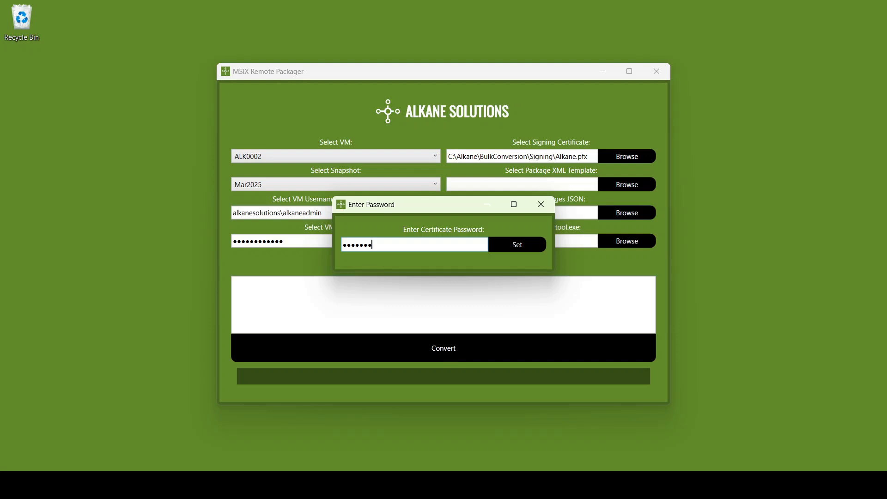
pyautogui.write('•••••')
pyautogui.click(504, 250)
# Load template.xml as the package XML template and packages.json as the packages file, both from the BulkConversion folder.
pyautogui.click(632, 186)
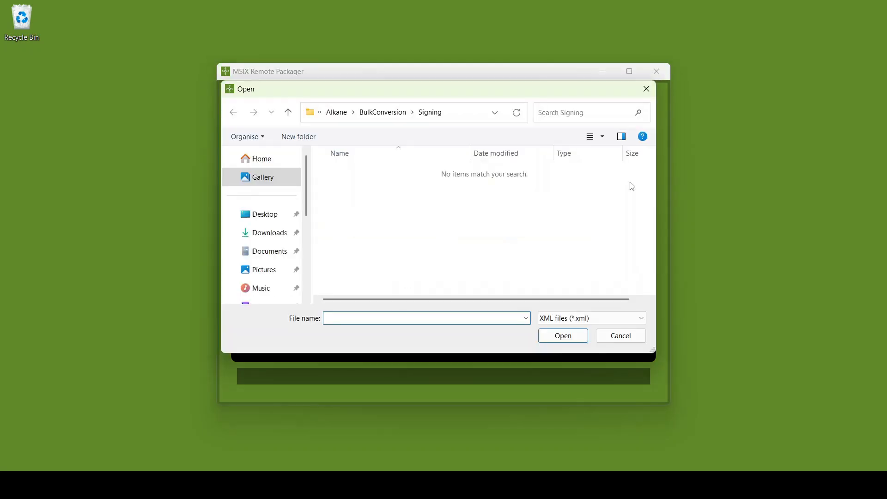
pyautogui.click(388, 113)
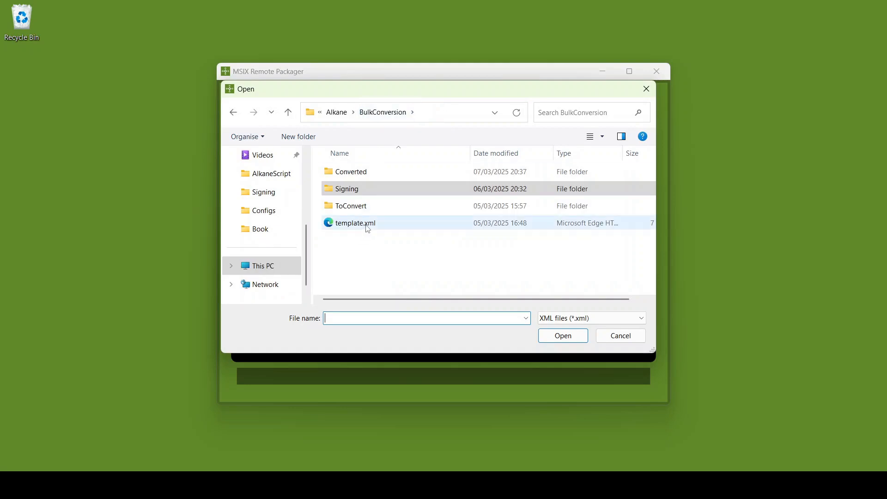
pyautogui.doubleClick(362, 225)
pyautogui.click(619, 215)
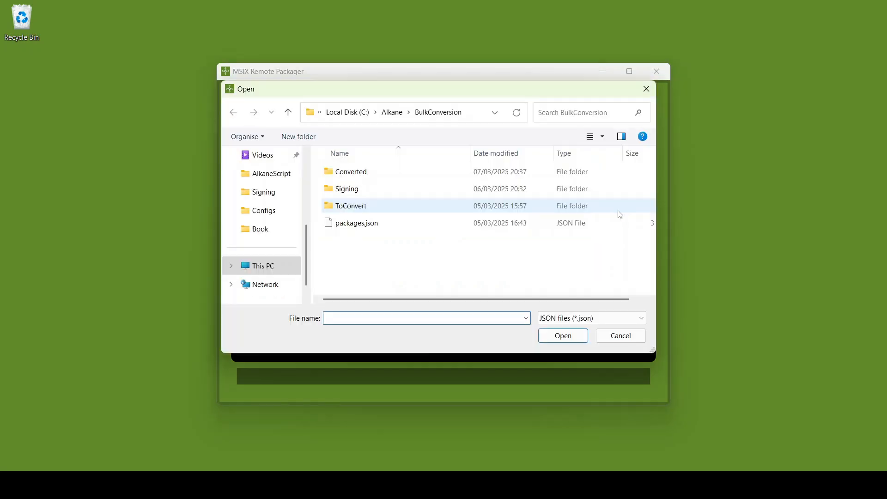
pyautogui.click(433, 227)
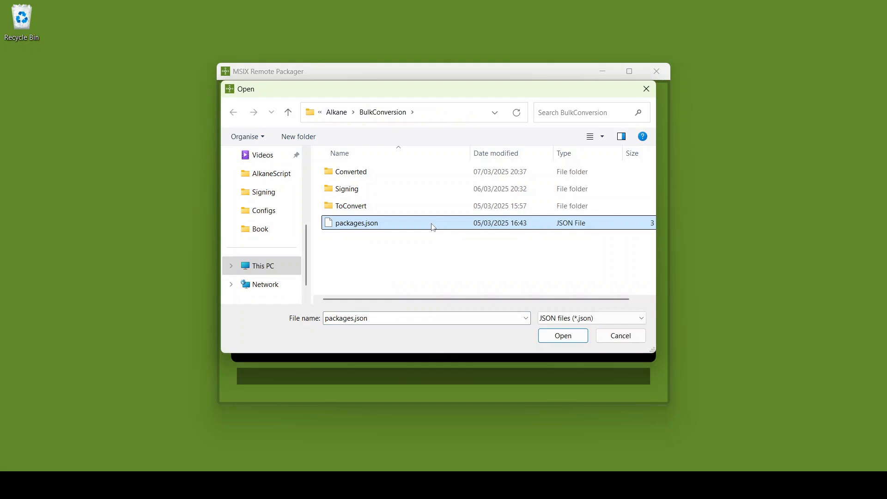
pyautogui.doubleClick(433, 227)
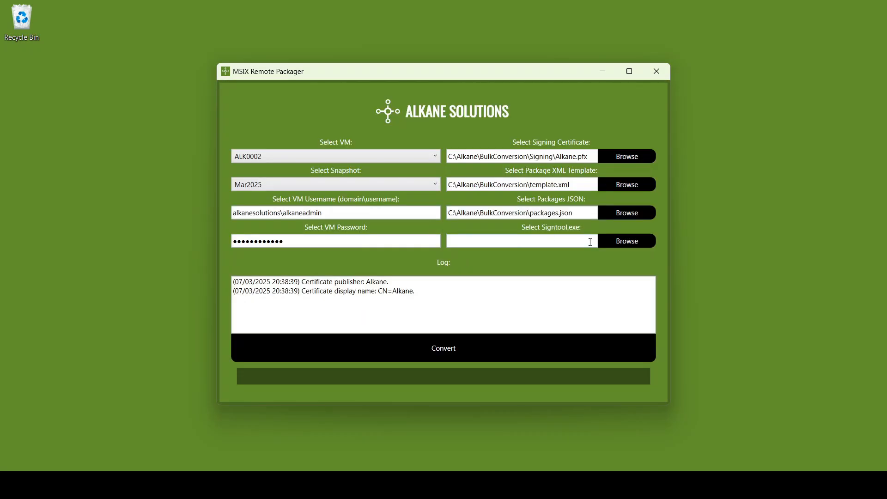
# Set signtool.exe from the Signing folder as the signing tool and start the conversion.
pyautogui.click(634, 245)
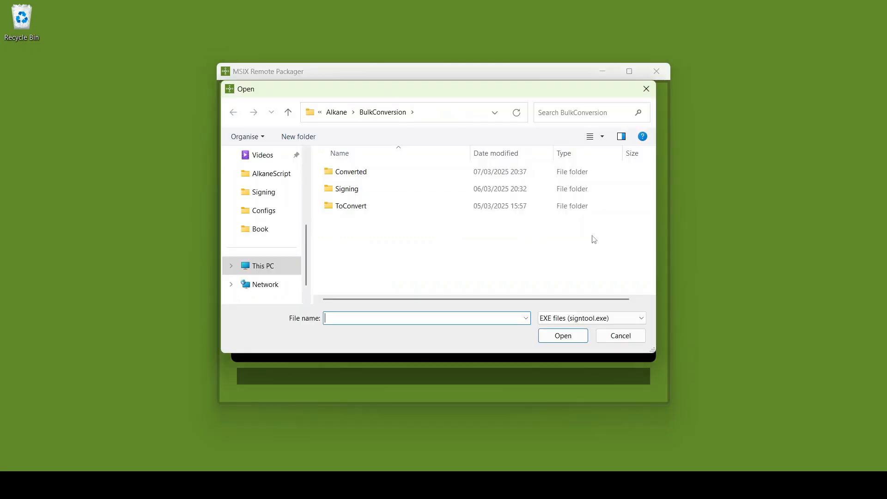
pyautogui.doubleClick(393, 187)
pyautogui.doubleClick(364, 173)
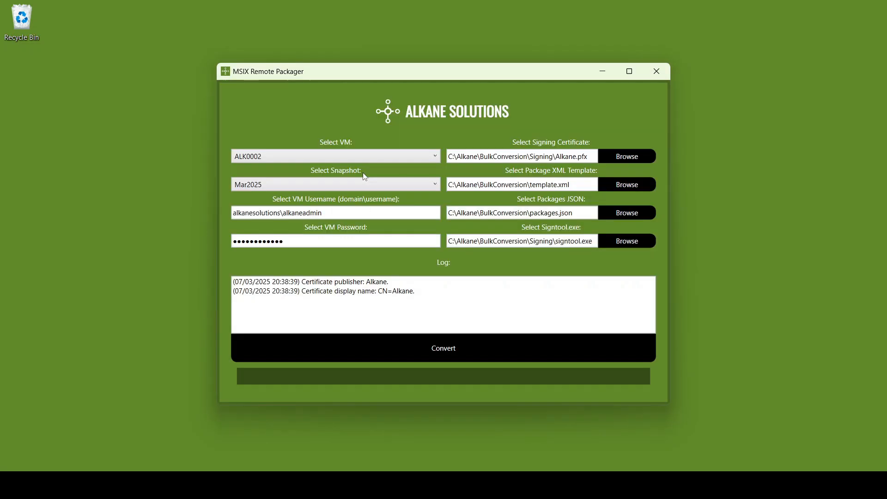
pyautogui.click(485, 350)
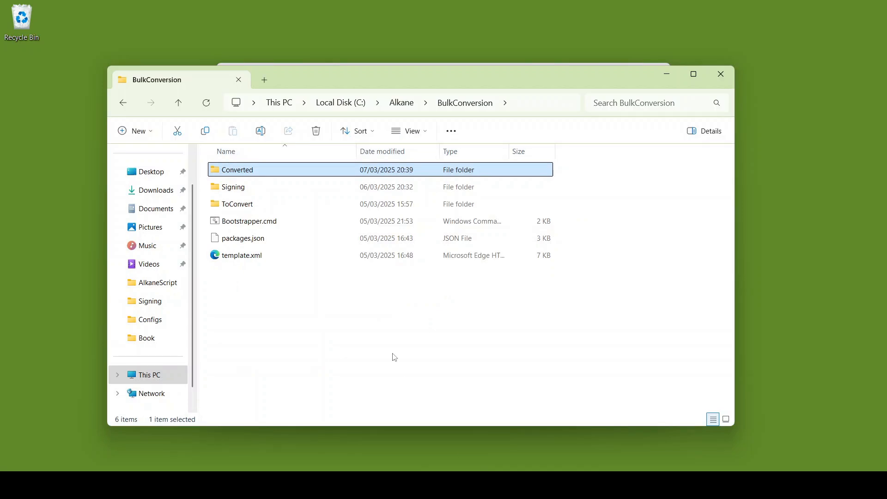
# In File Explorer, examine the contents of the Adobe Acrobat Reader and AlkaneScript source folders inside ToConvert.
pyautogui.doubleClick(264, 207)
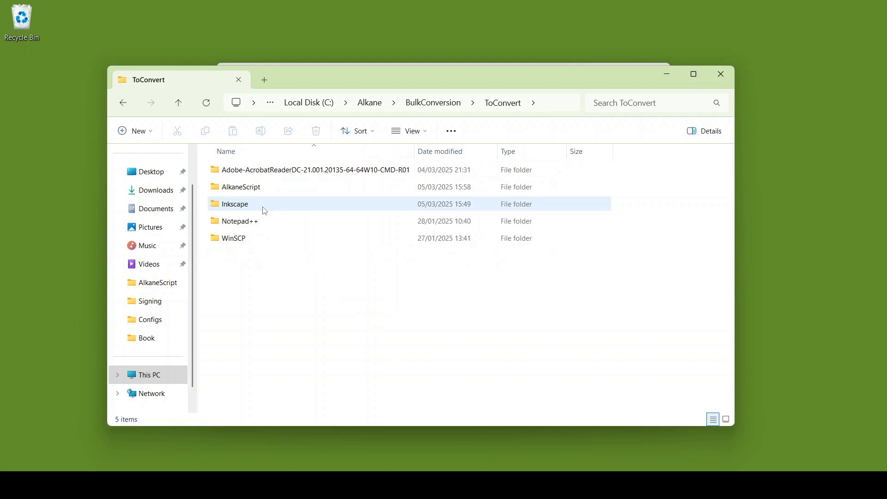
pyautogui.click(298, 172)
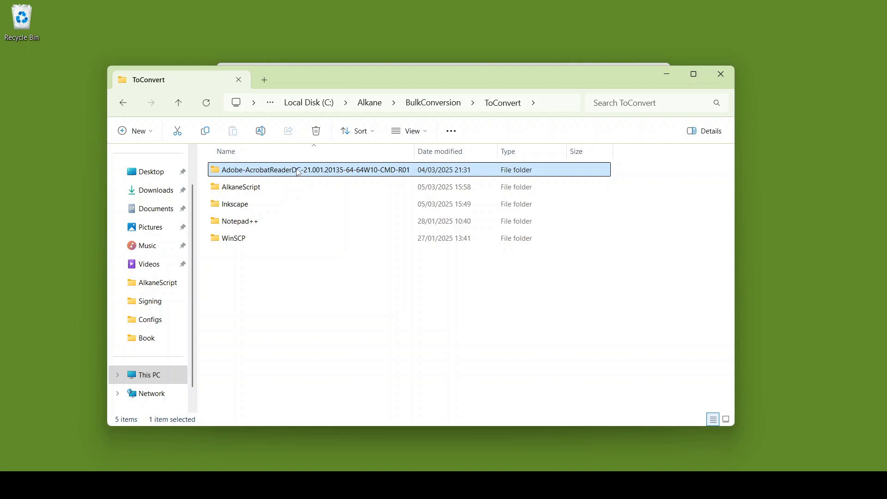
pyautogui.doubleClick(299, 171)
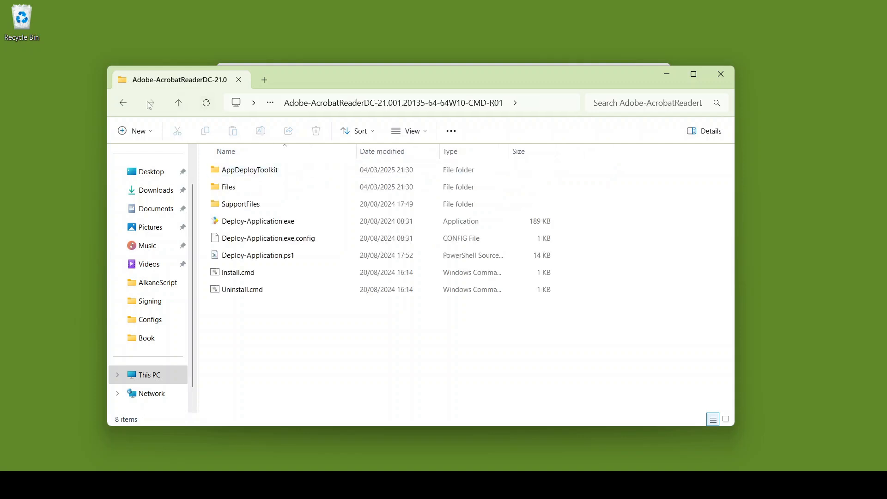
pyautogui.click(127, 104)
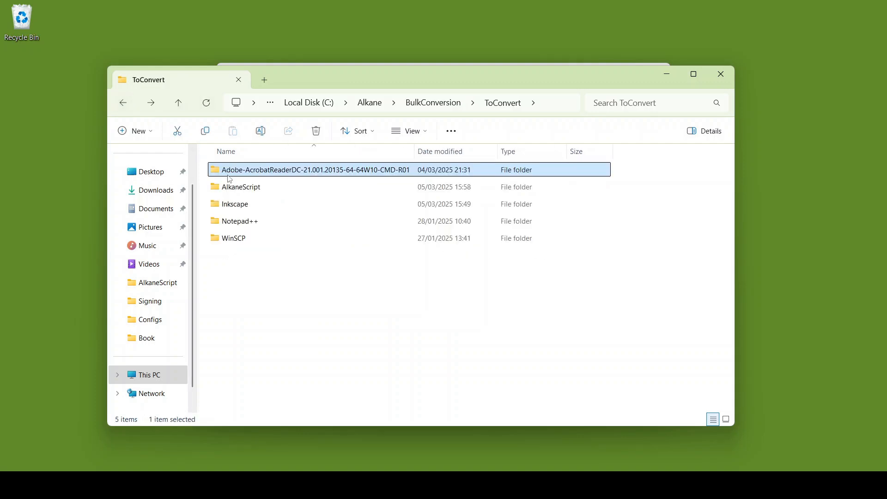
pyautogui.click(238, 187)
pyautogui.doubleClick(238, 188)
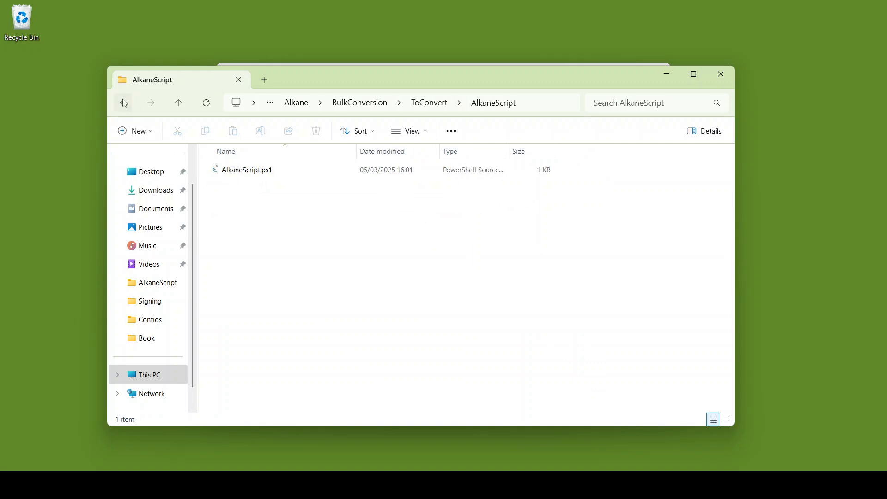
pyautogui.click(123, 103)
# Examine the source files in the Inkscape, Notepad++ and WinSCP folders, returning to the ToConvert folder.
pyautogui.doubleClick(238, 204)
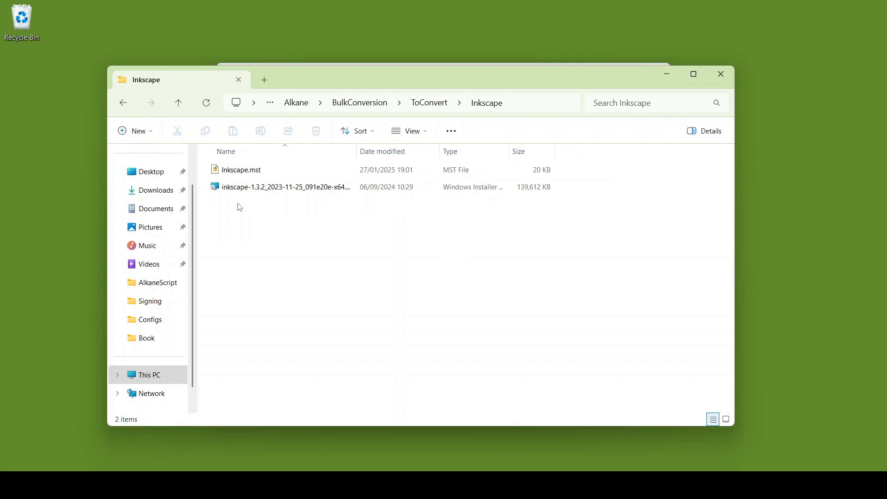
pyautogui.click(125, 104)
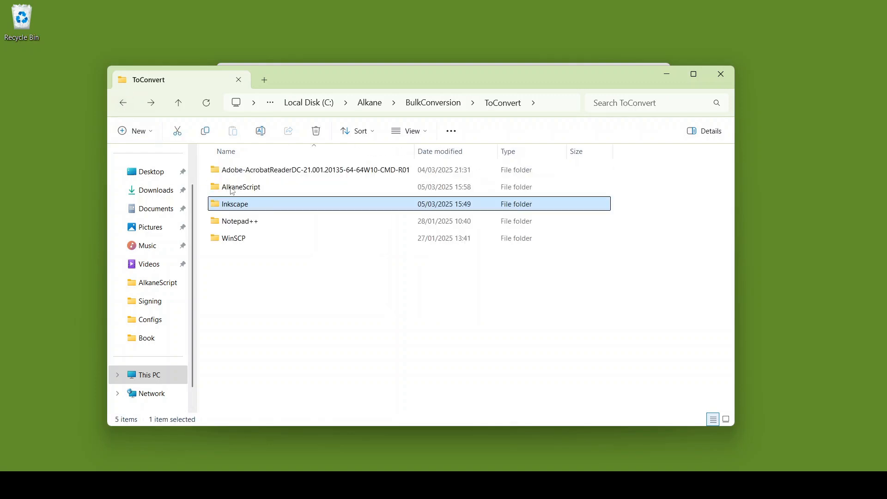
pyautogui.doubleClick(255, 221)
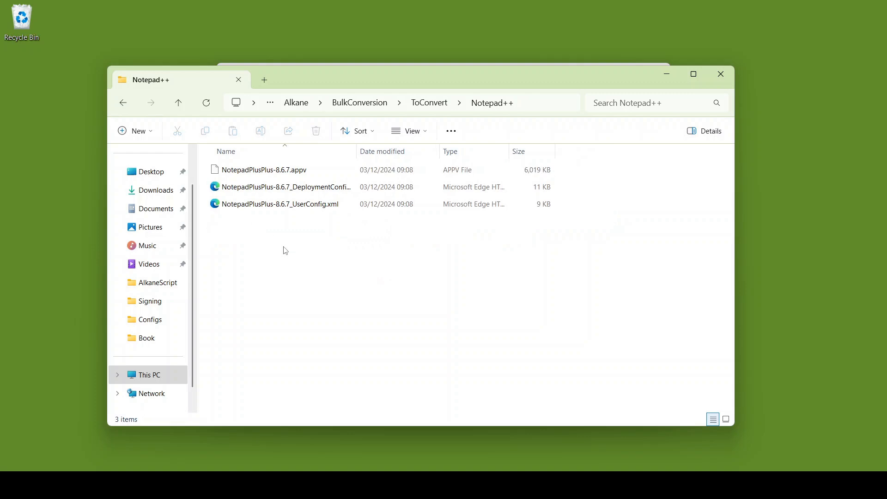
pyautogui.click(123, 105)
pyautogui.doubleClick(234, 238)
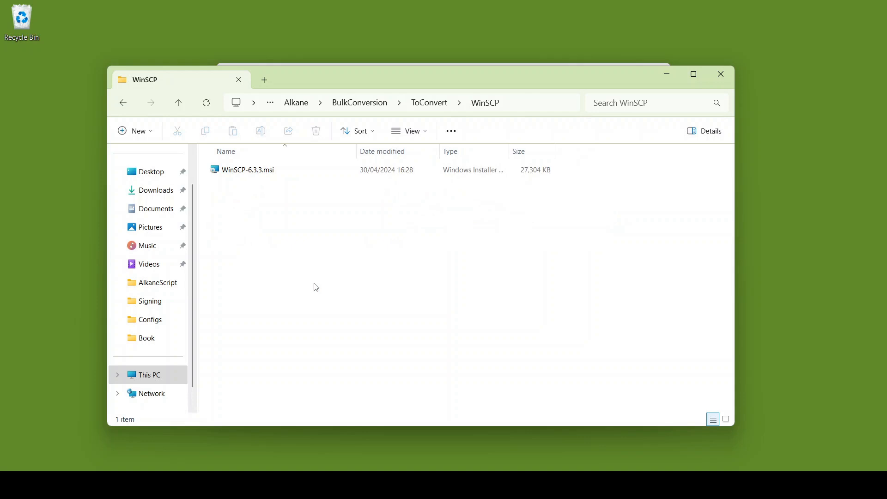
pyautogui.click(430, 103)
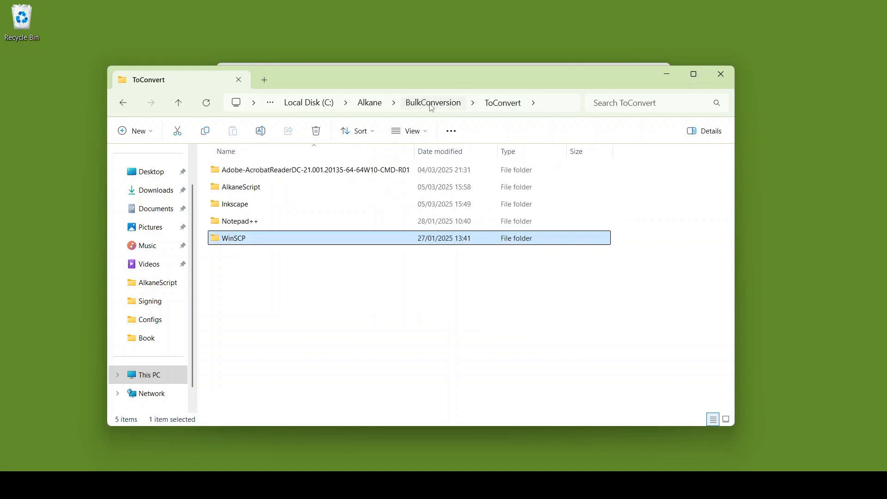
# Open the Converted folder in BulkConversion and select the NotepadPlusPlus-8.6.7.msix package for inspection.
pyautogui.click(431, 104)
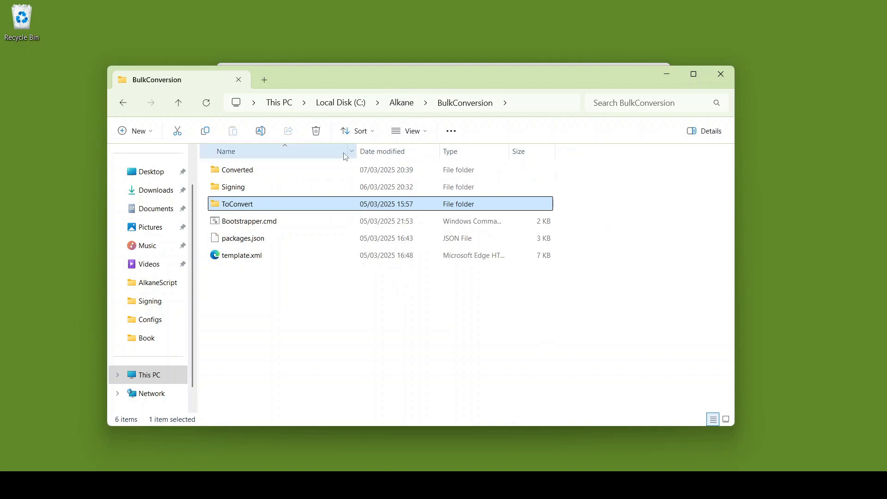
pyautogui.doubleClick(296, 171)
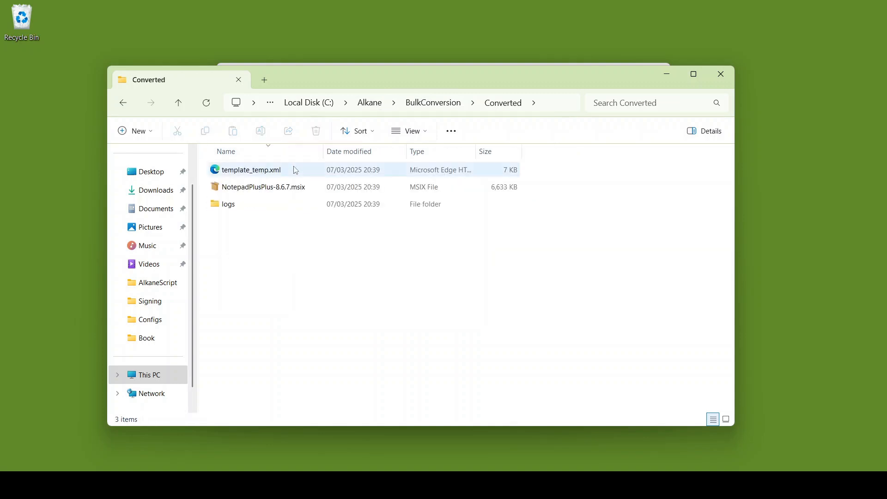
pyautogui.click(296, 187)
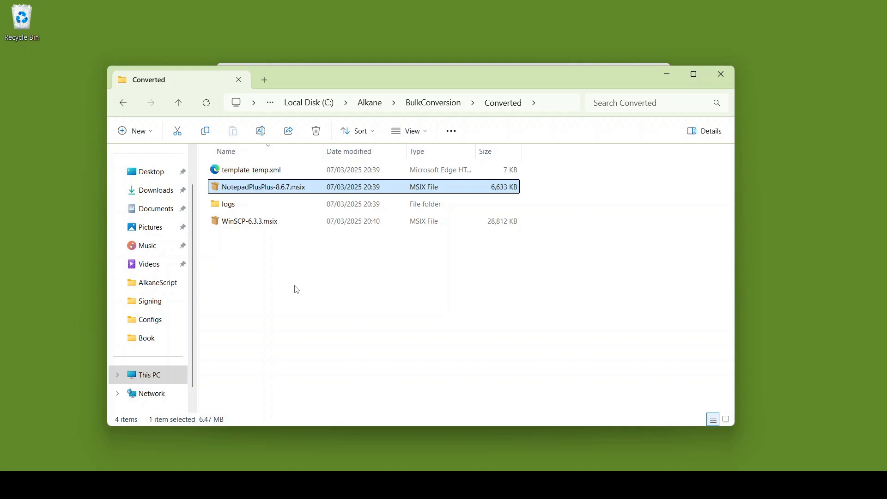
# Open template_temp.xml in the Edge browser, dismiss the extension notice, and examine the template from its settings to the package information.
pyautogui.doubleClick(271, 171)
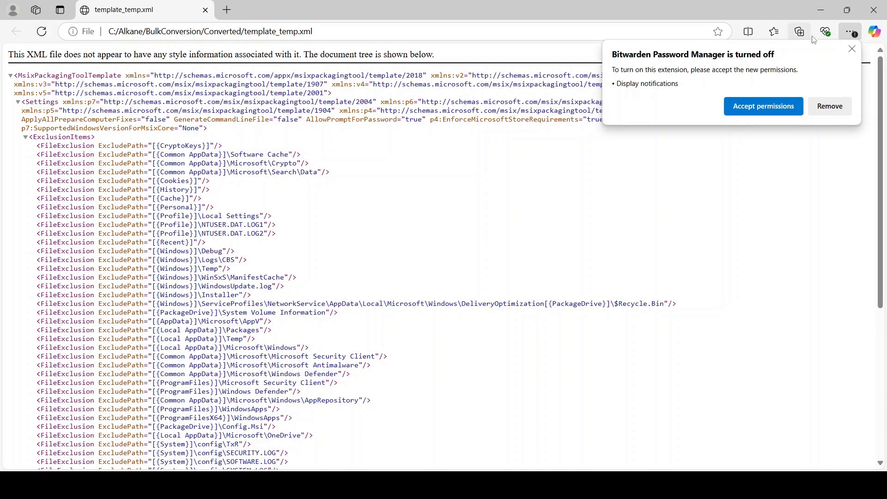
pyautogui.click(852, 49)
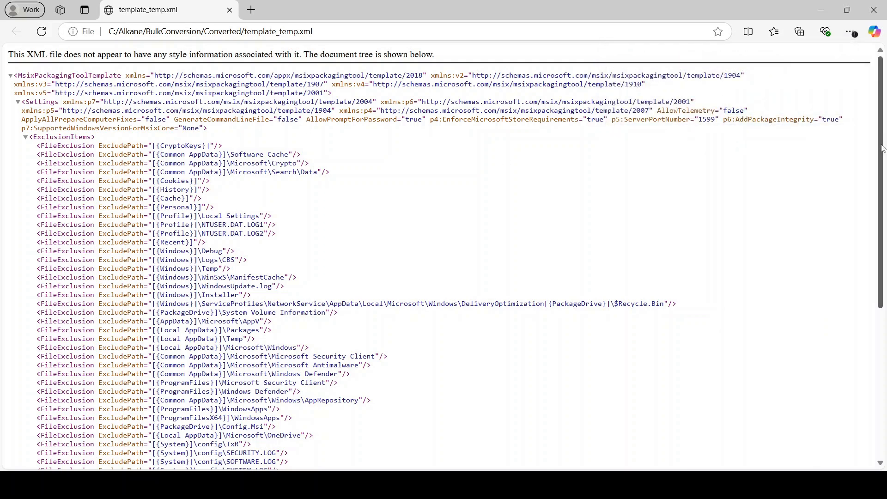
pyautogui.moveTo(884, 149); pyautogui.dragTo(885, 248)
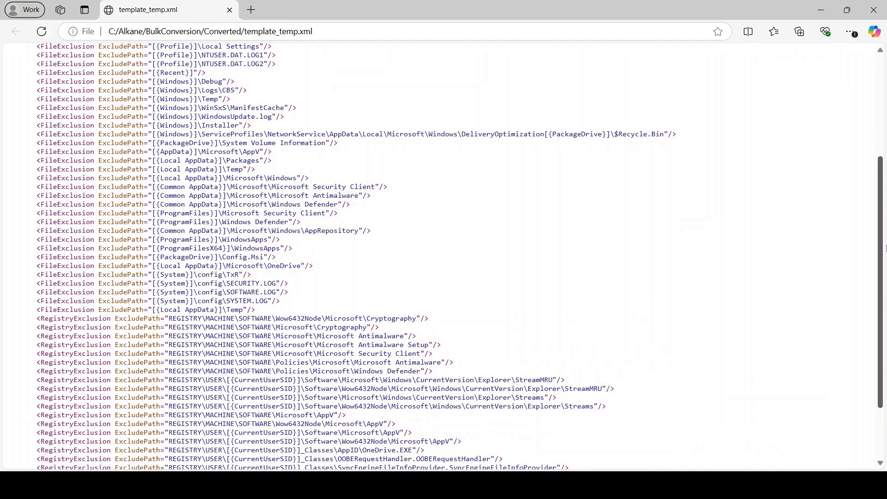
pyautogui.scroll(4, 885, 249)
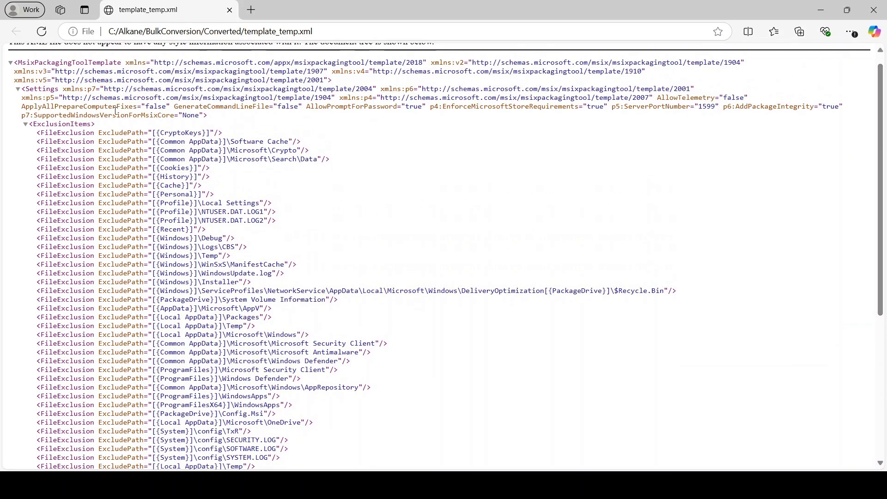
pyautogui.moveTo(117, 107); pyautogui.dragTo(187, 109)
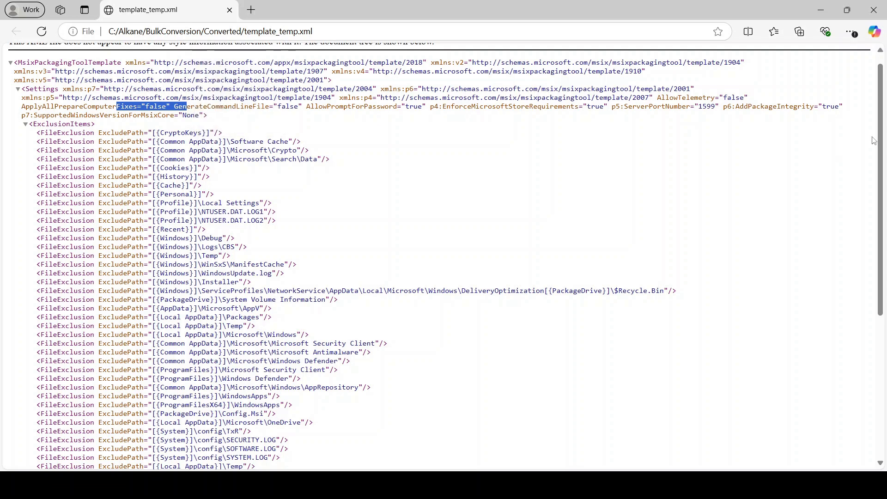
pyautogui.scroll(-5, 883, 143)
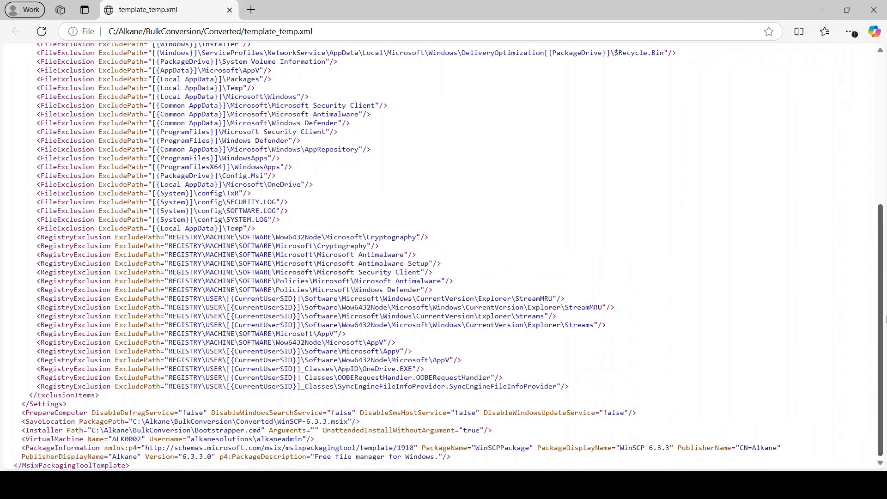
# Examine the computer preparation, save location, installer, virtual machine and package information entries in template_temp.xml, closing the browser when done.
pyautogui.moveTo(93, 416); pyautogui.dragTo(635, 416)
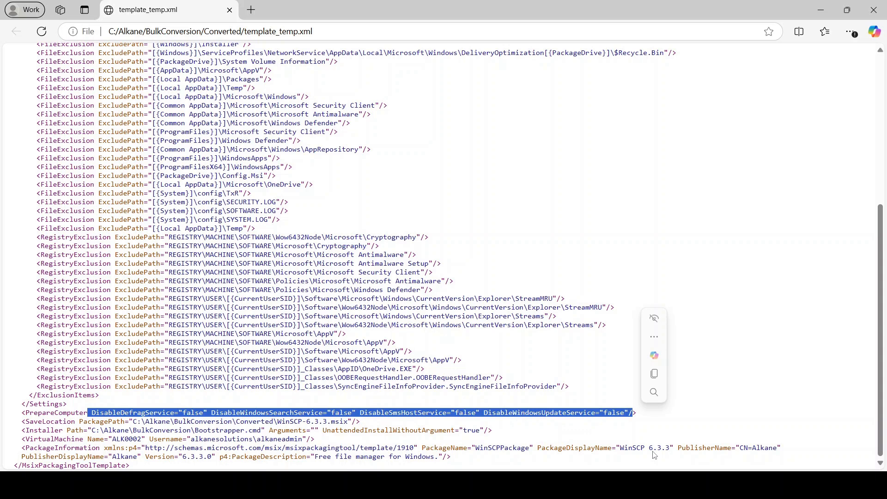
pyautogui.moveTo(133, 423); pyautogui.dragTo(345, 423)
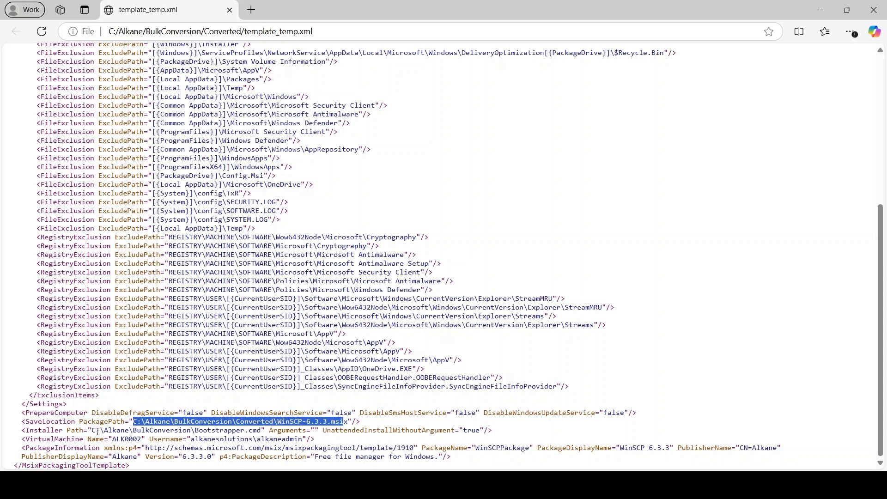
pyautogui.moveTo(92, 432); pyautogui.dragTo(262, 432)
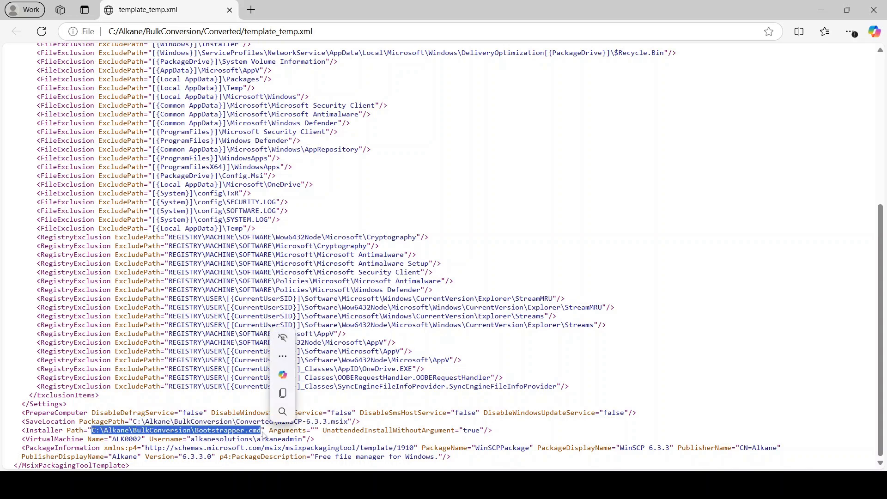
pyautogui.moveTo(113, 439); pyautogui.dragTo(253, 440)
pyautogui.moveTo(162, 448); pyautogui.dragTo(257, 457)
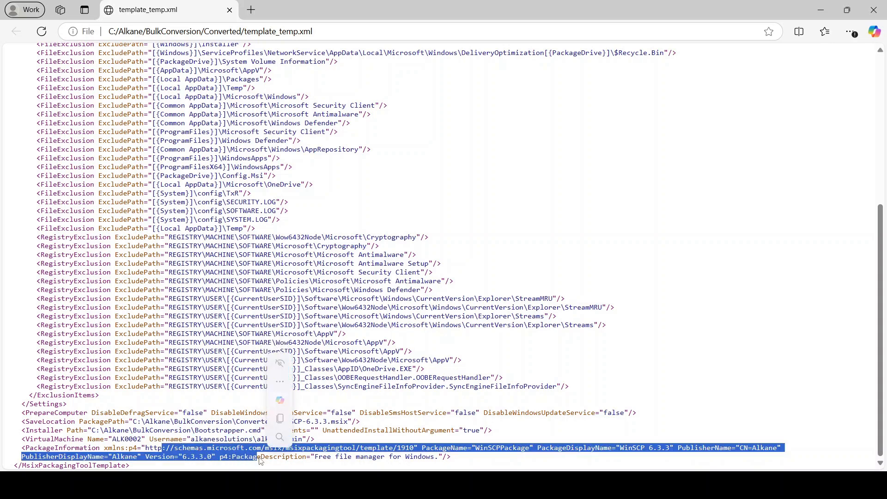
pyautogui.click(877, 6)
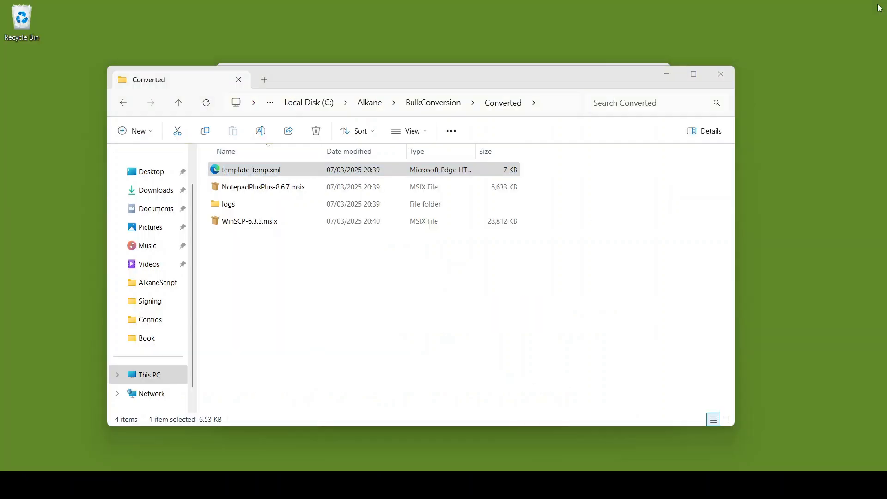
# Open the logs folder and examine NotepadPackage-err.log and NotepadPackage-std.log in Notepad, closing both logs when done.
pyautogui.click(264, 209)
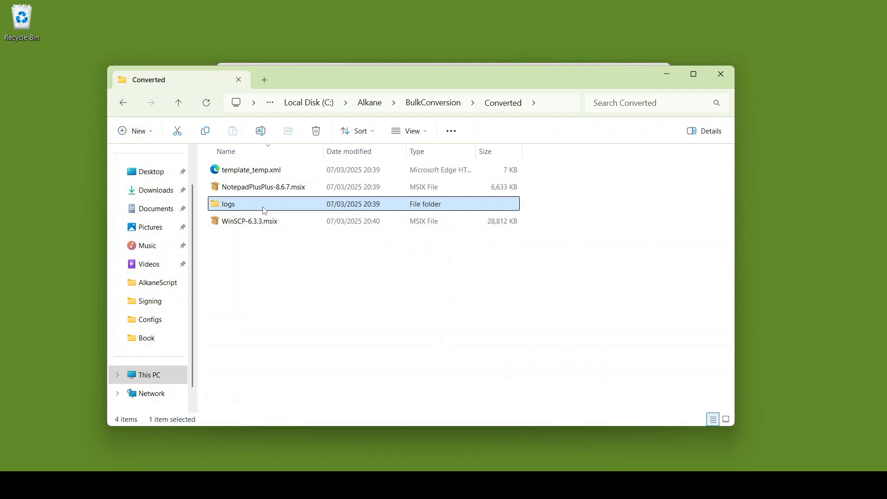
pyautogui.doubleClick(265, 209)
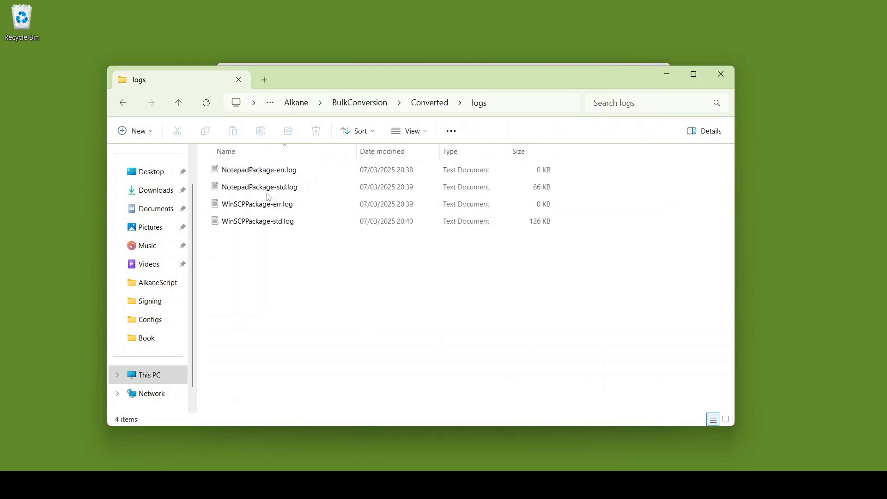
pyautogui.click(285, 171)
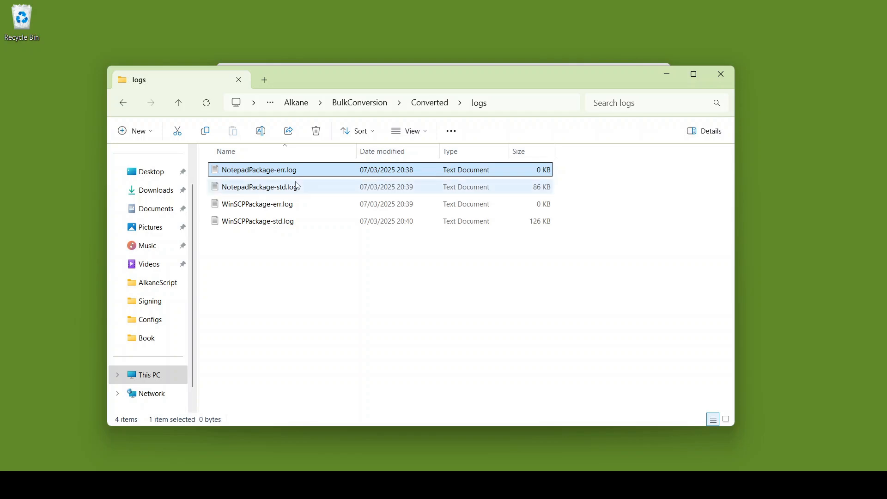
pyautogui.click(298, 189)
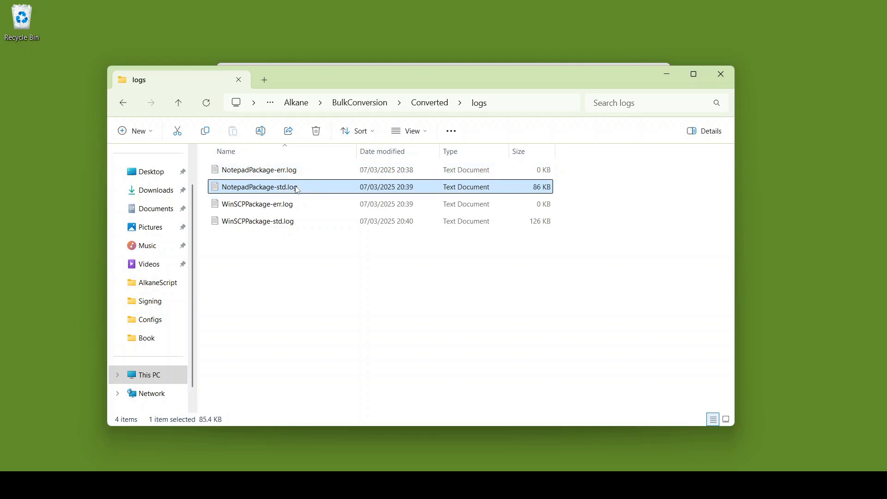
pyautogui.doubleClick(298, 189)
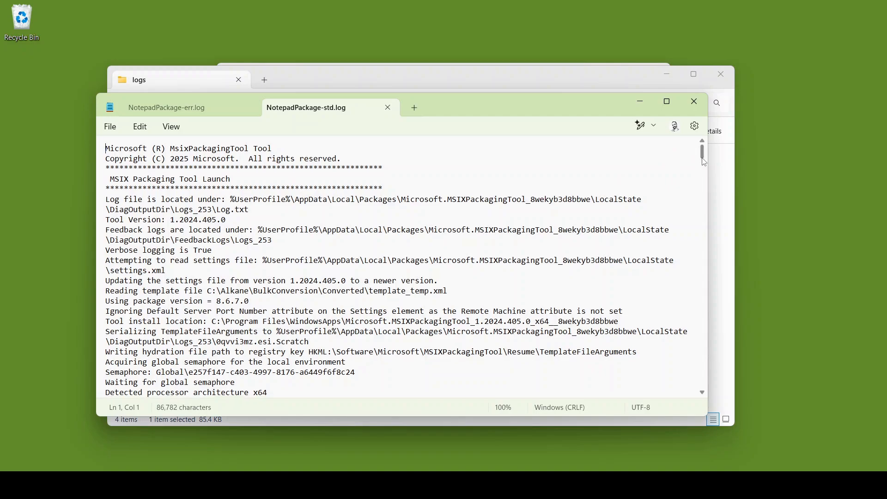
pyautogui.moveTo(702, 158)
pyautogui.mouseDown()
pyautogui.moveTo(715, 374)
pyautogui.moveTo(712, 152)
pyautogui.mouseUp()
pyautogui.click(388, 108)
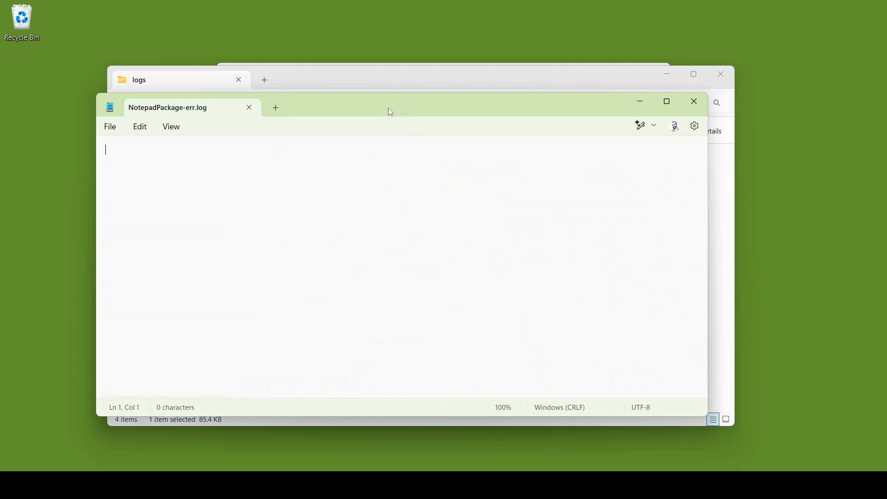
pyautogui.click(696, 101)
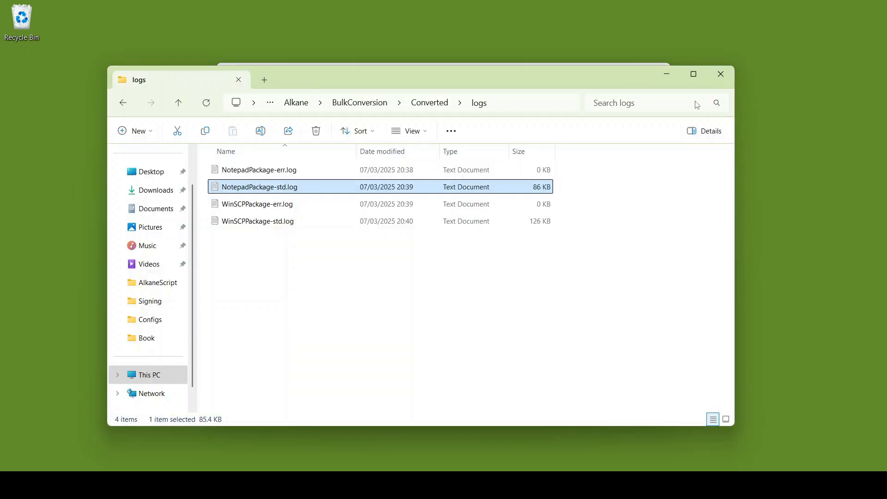
# Return to the BulkConversion folder and open packages.json in Notepad++.
pyautogui.click(430, 101)
pyautogui.click(441, 107)
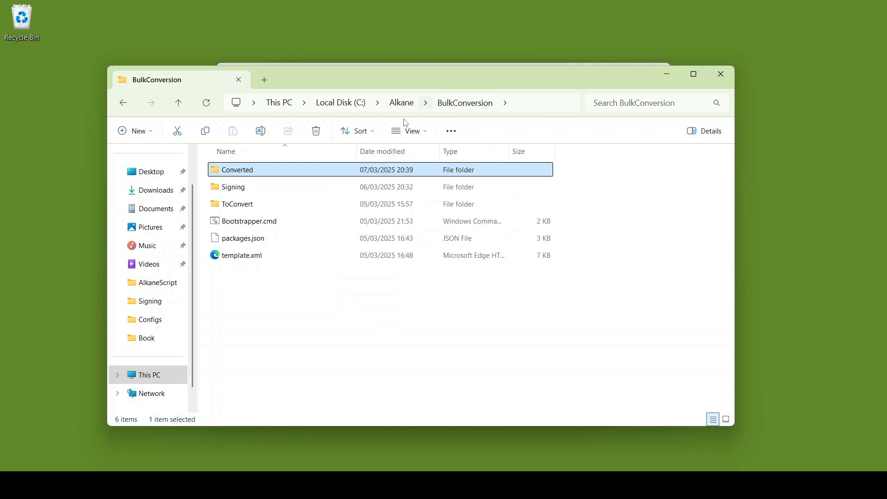
pyautogui.click(248, 222)
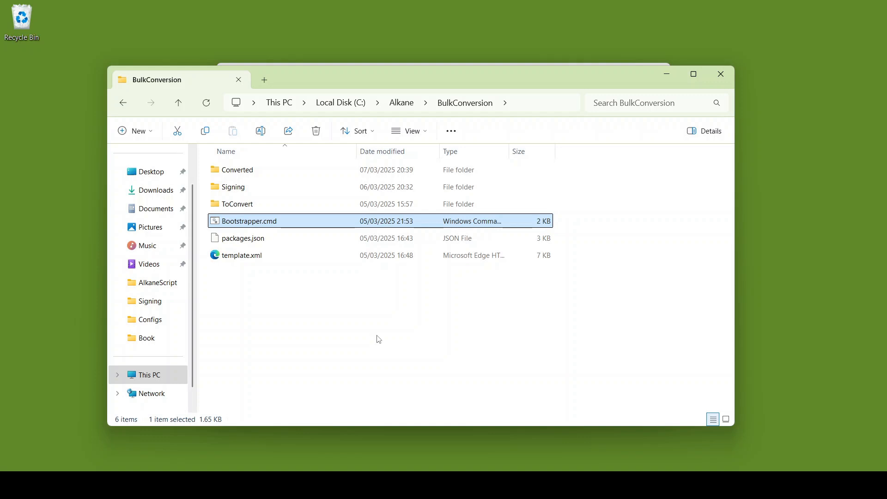
pyautogui.rightClick(253, 242)
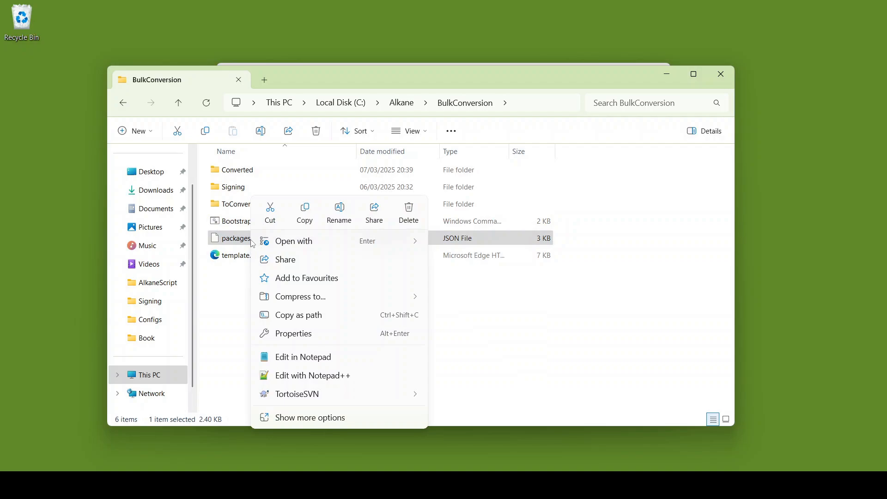
pyautogui.click(339, 376)
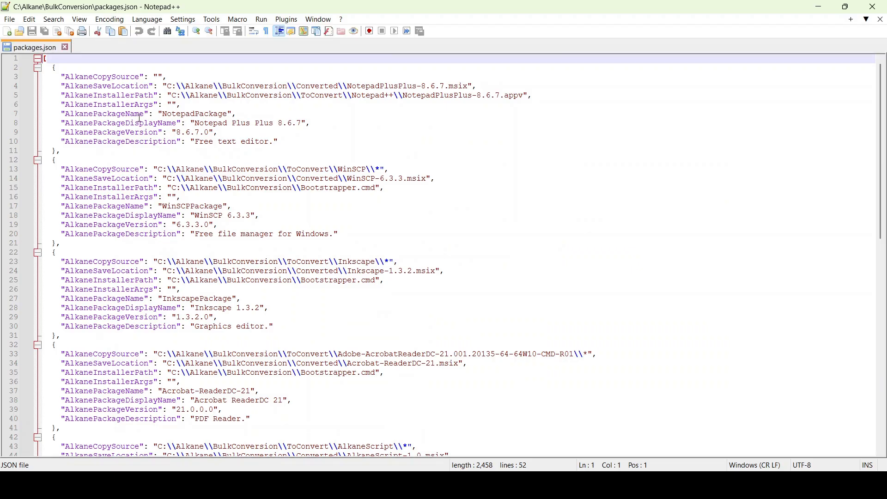
# Examine the copy source, save location, installer path and installer arguments of the WinSCP entry in packages.json.
pyautogui.doubleClick(123, 79)
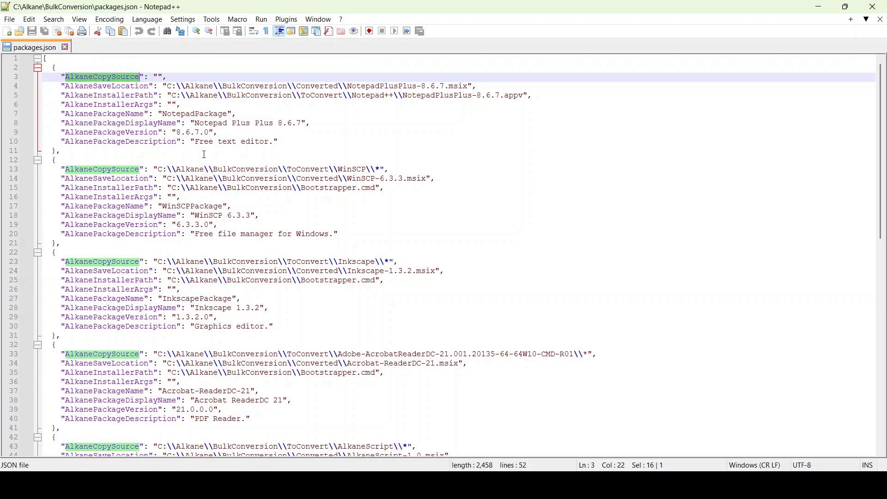
pyautogui.moveTo(158, 170); pyautogui.dragTo(381, 170)
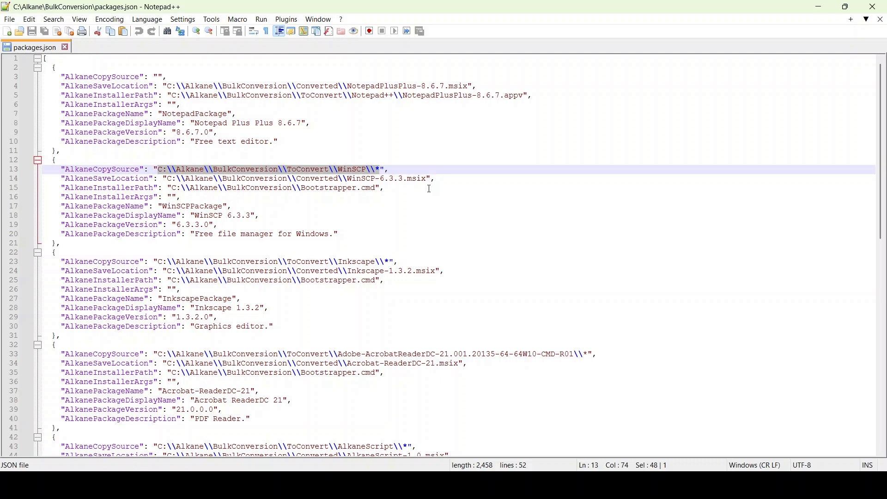
pyautogui.moveTo(168, 179); pyautogui.dragTo(428, 179)
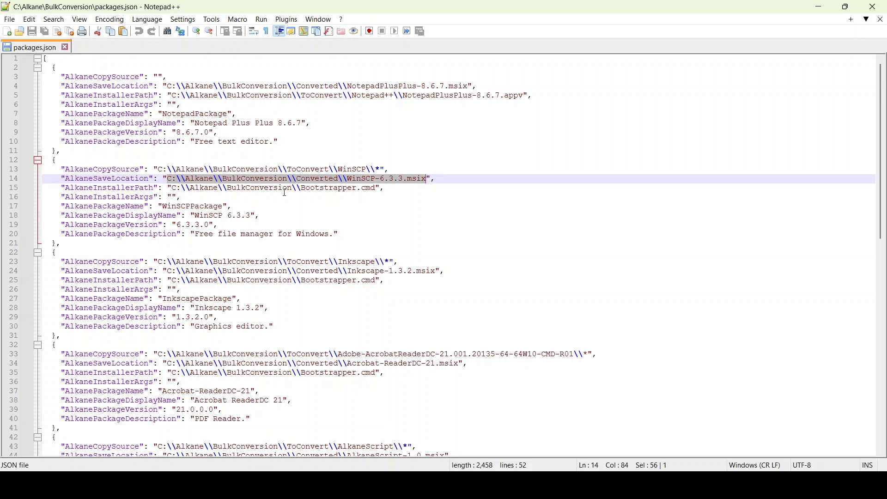
pyautogui.moveTo(172, 188); pyautogui.dragTo(381, 190)
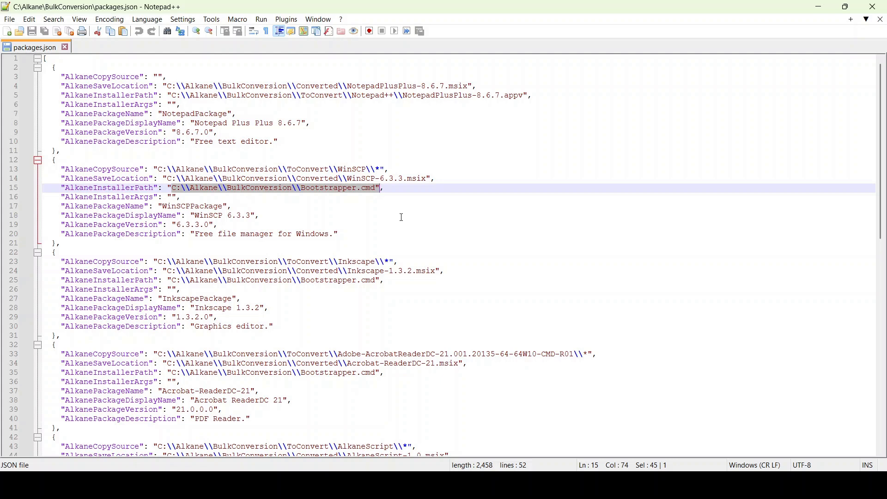
pyautogui.click(173, 198)
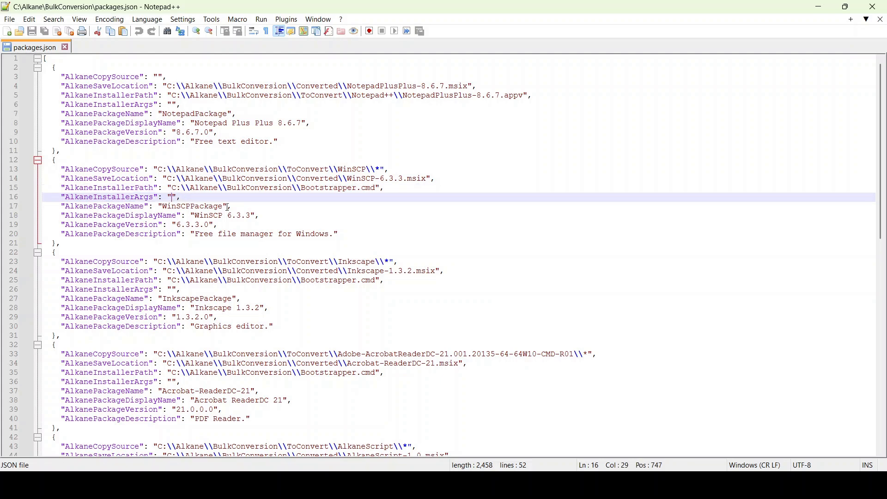
pyautogui.moveTo(172, 188); pyautogui.dragTo(376, 188)
pyautogui.click(174, 197)
# Examine the WinSCP entry's package name, display name, version and description, minimizing Notepad++ when done.
pyautogui.doubleClick(196, 206)
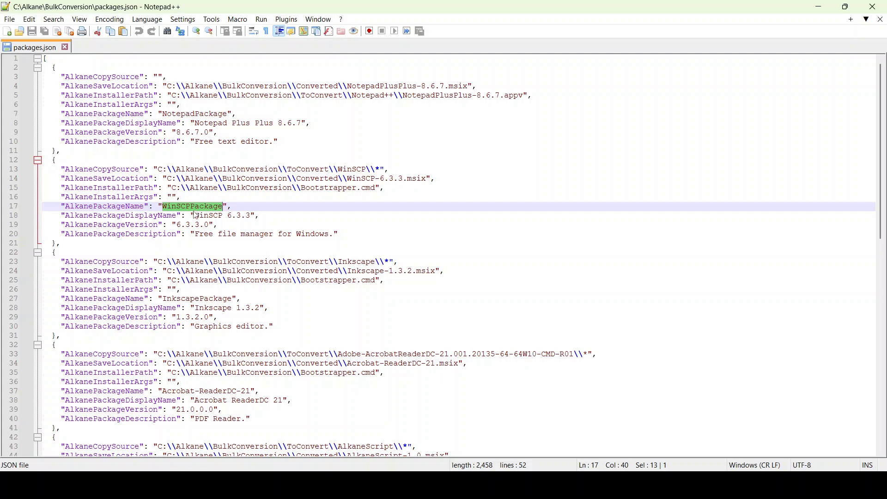
pyautogui.moveTo(195, 217); pyautogui.dragTo(246, 217)
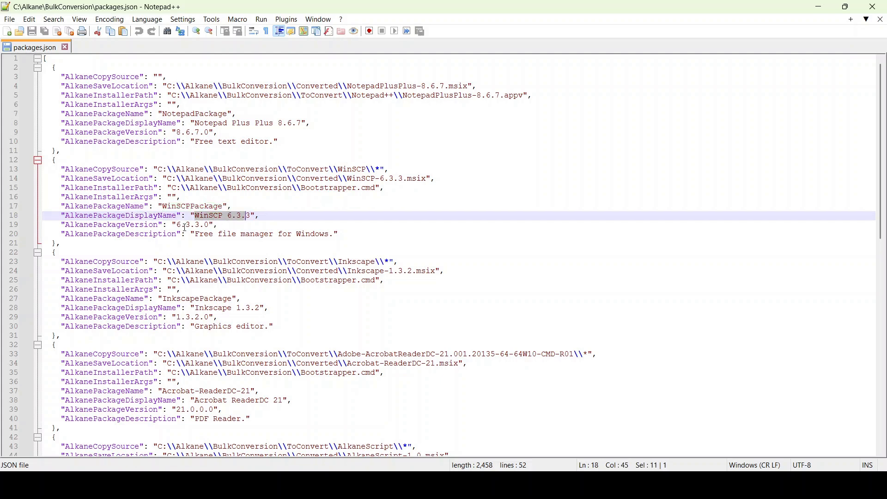
pyautogui.moveTo(177, 225); pyautogui.dragTo(335, 241)
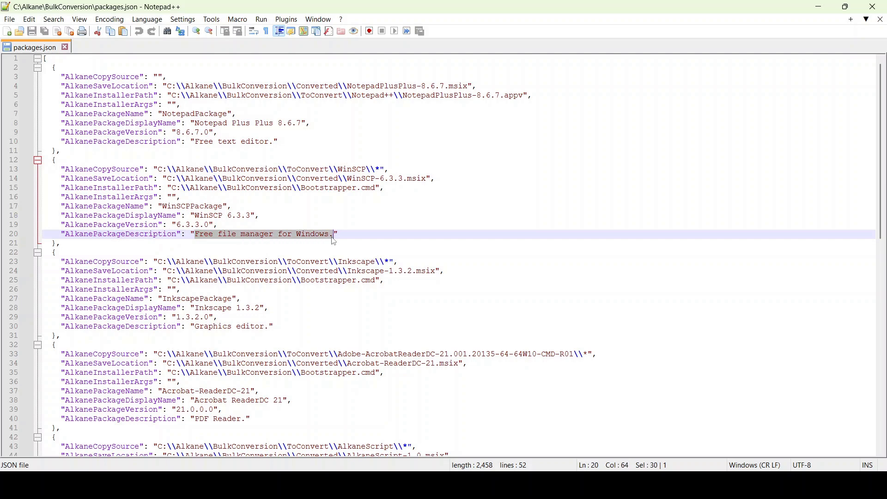
pyautogui.click(820, 7)
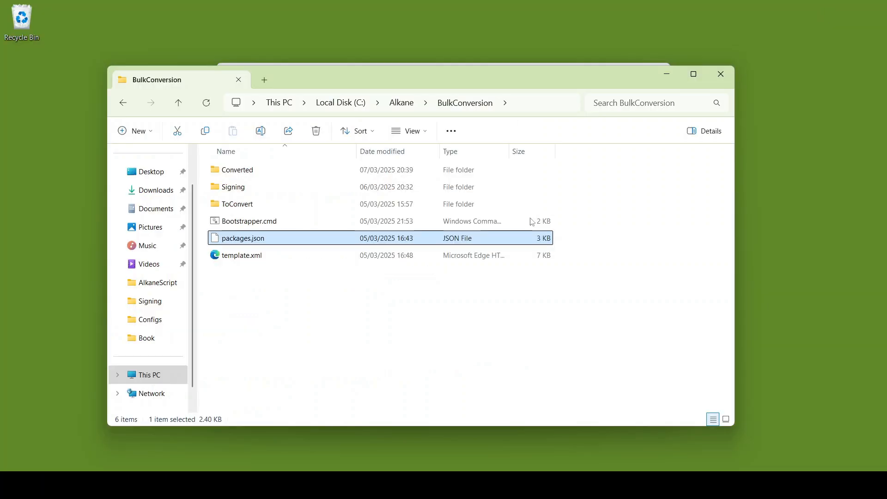
# Look over the source folders in ToConvert, returning to BulkConversion to open the Converted folder.
pyautogui.doubleClick(252, 205)
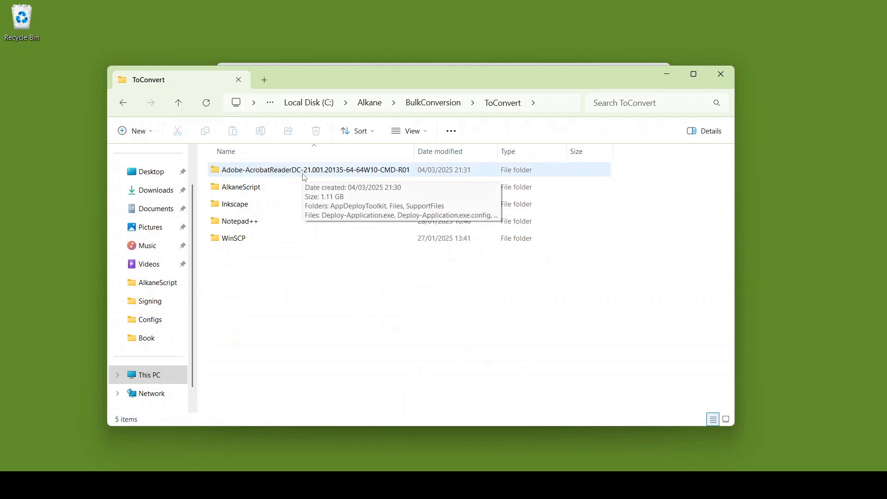
pyautogui.click(433, 104)
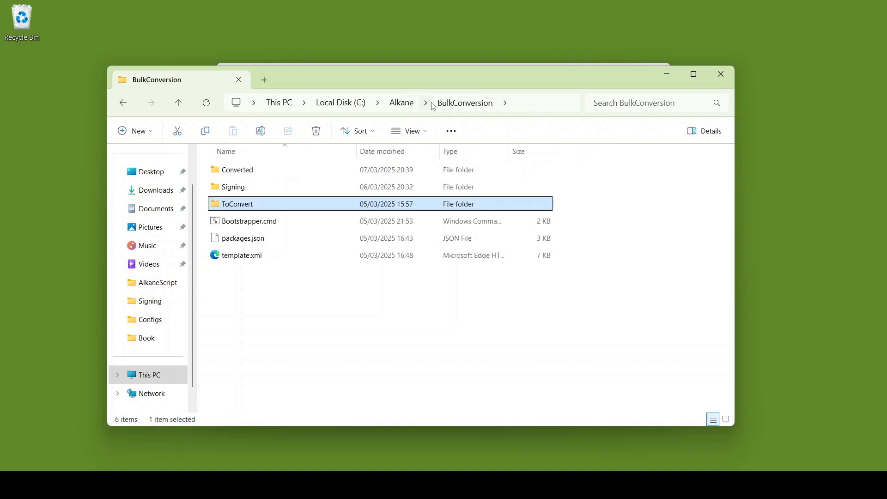
pyautogui.doubleClick(262, 174)
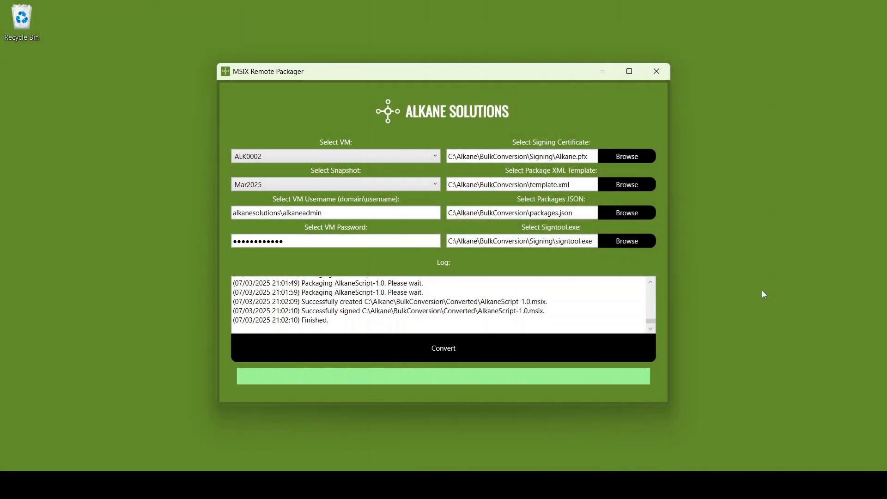
# Review the MSIX Remote Packager conversion log from start to finish and check the packages in the Converted folder.
pyautogui.moveTo(651, 323); pyautogui.dragTo(651, 282)
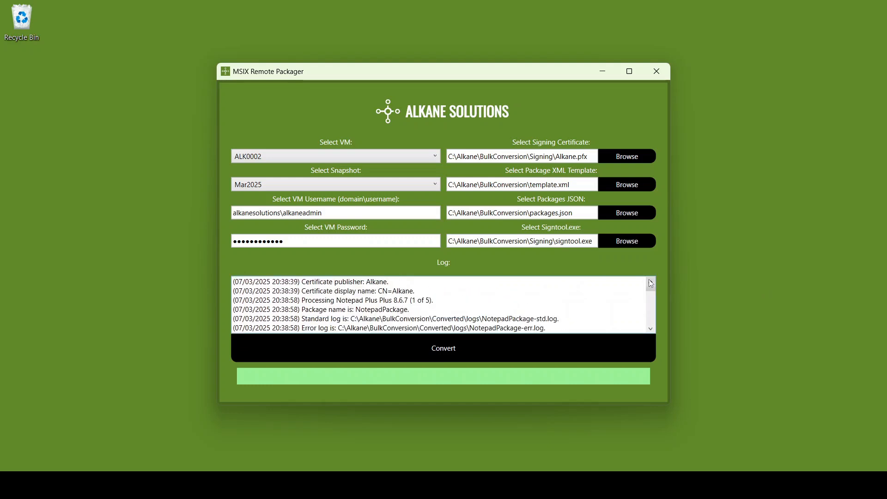
pyautogui.moveTo(650, 289); pyautogui.dragTo(655, 331)
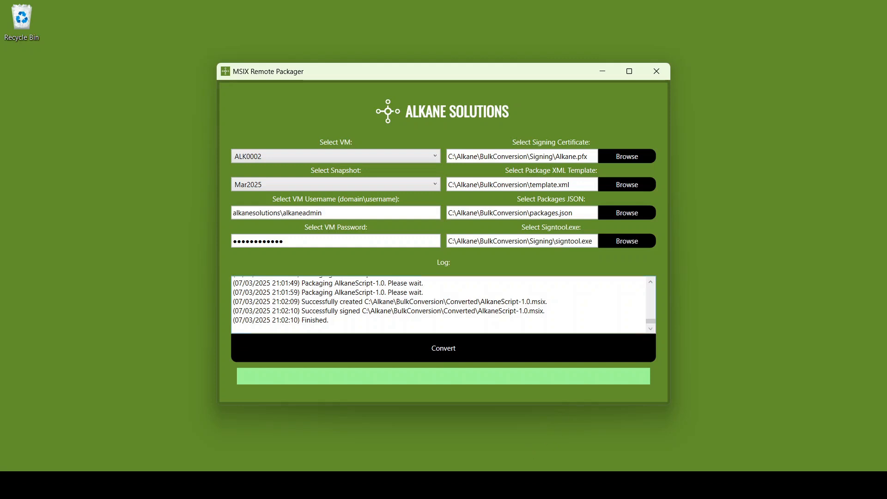
pyautogui.click(532, 485)
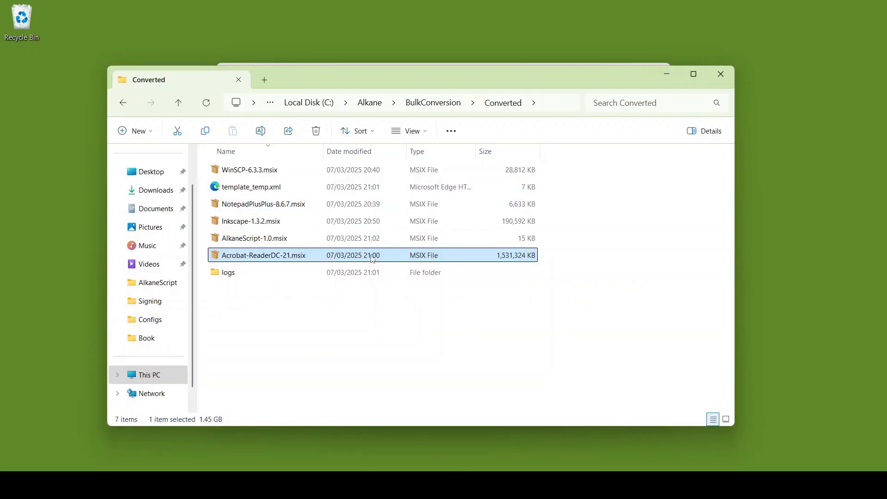
pyautogui.doubleClick(458, 260)
# Switch to the ALK0002 virtual machine and install .\NotepadPlusPlus-8.6.7.msix with Add-AppxPackage in PowerShell.
pyautogui.hotkey('alt', 'Tab')
pyautogui.click(338, 275)
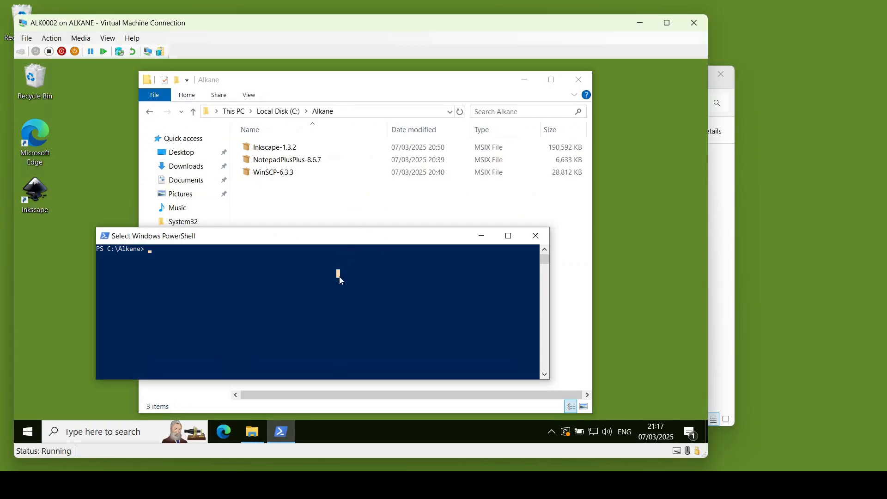
pyautogui.write('add-appx')
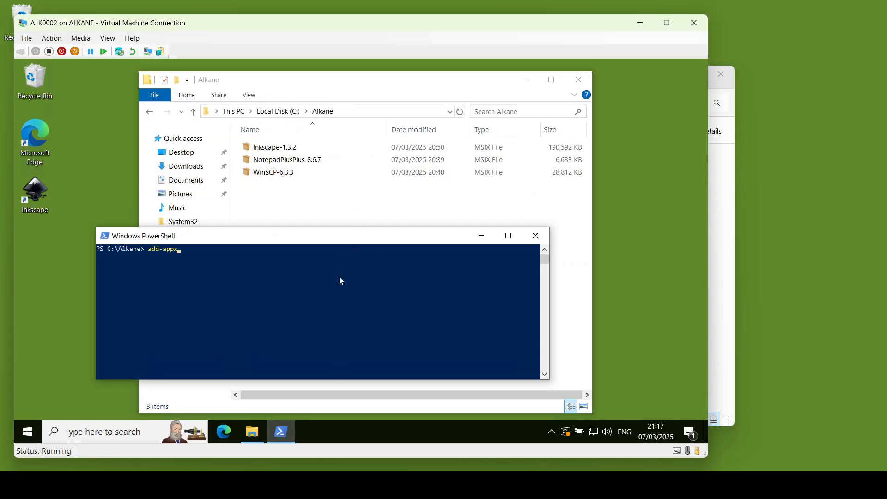
pyautogui.press('Tab')
pyautogui.write('.\\n')
pyautogui.press('Tab')
pyautogui.press('Return')
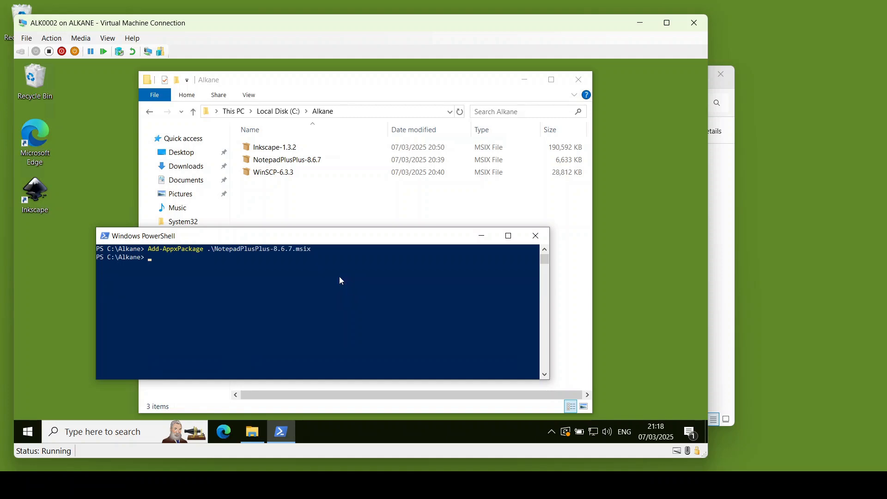
# Install .\WinSCP-6.3.3.msix on the virtual machine with Add-AppxPackage in PowerShell.
pyautogui.write('add-appxp')
pyautogui.press('Tab')
pyautogui.write('.\\w')
pyautogui.press('Tab')
pyautogui.press('Return')
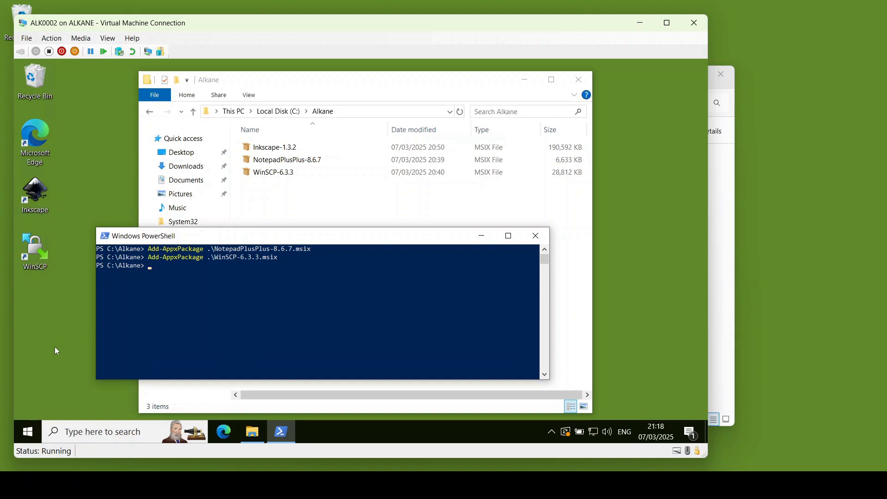
# Launch the newly installed WinSCP, Notepad++ and Inkscape on the virtual machine to test that they run.
pyautogui.click(28, 432)
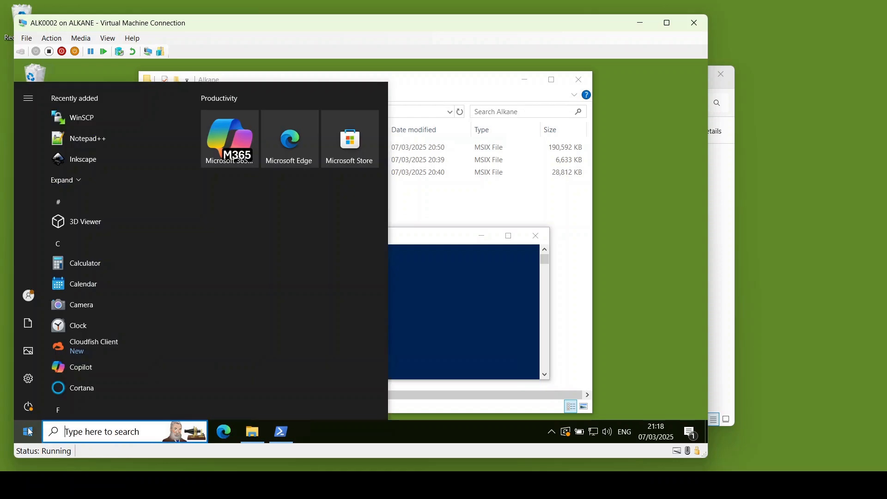
pyautogui.click(104, 119)
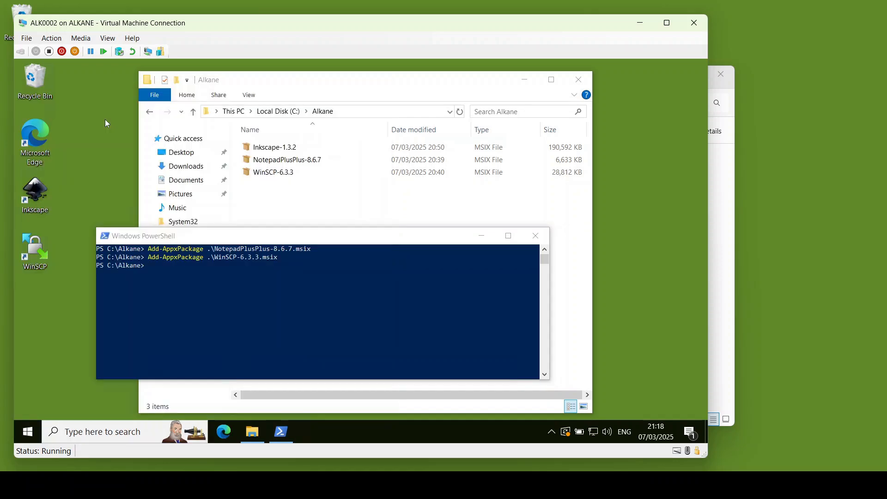
pyautogui.press('super')
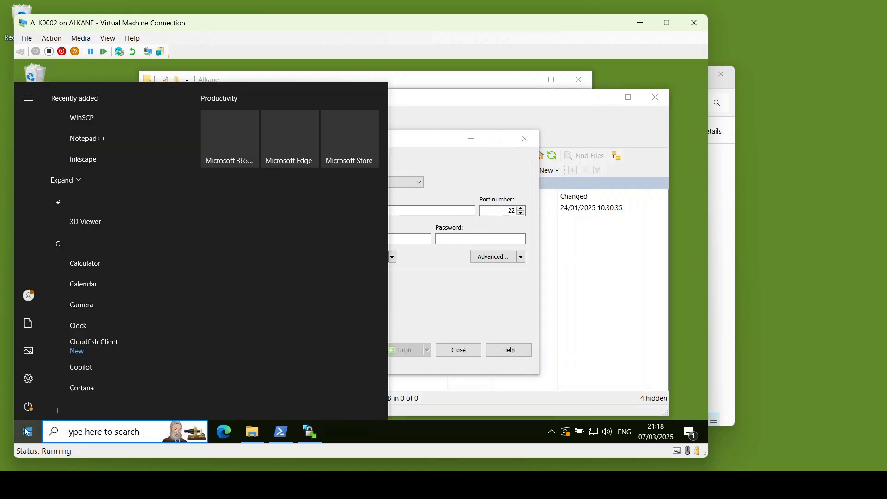
pyautogui.click(104, 138)
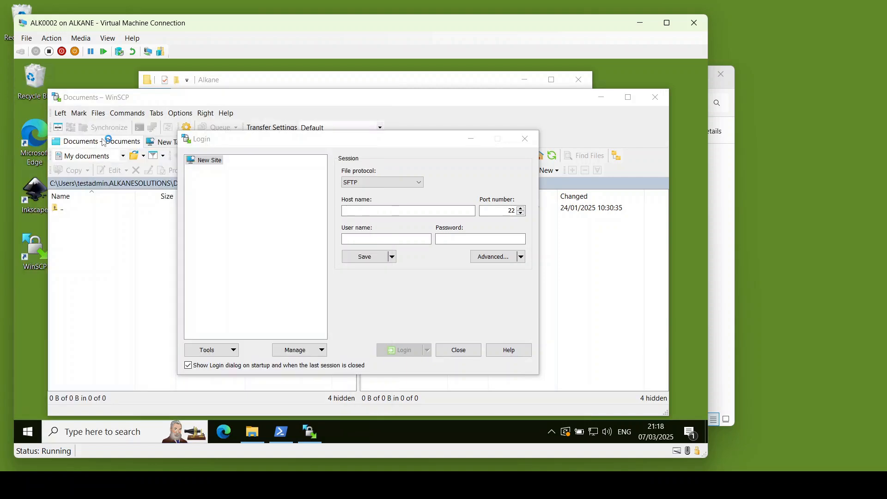
pyautogui.click(23, 430)
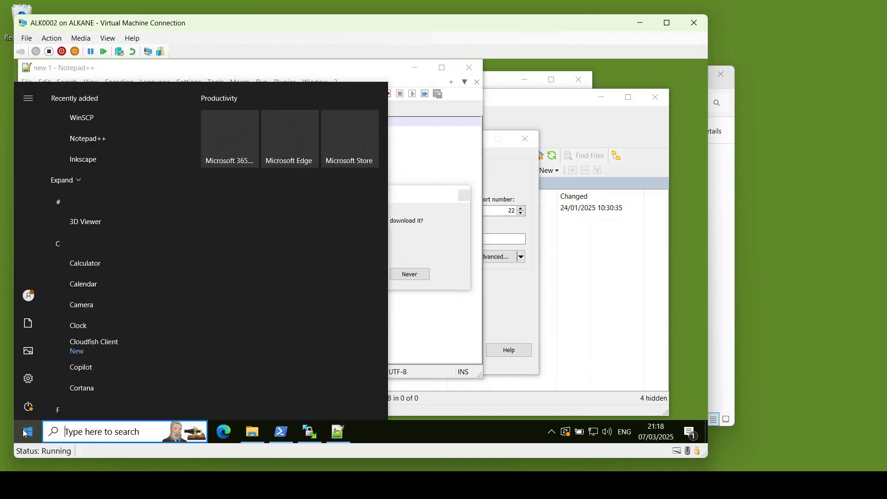
pyautogui.click(108, 159)
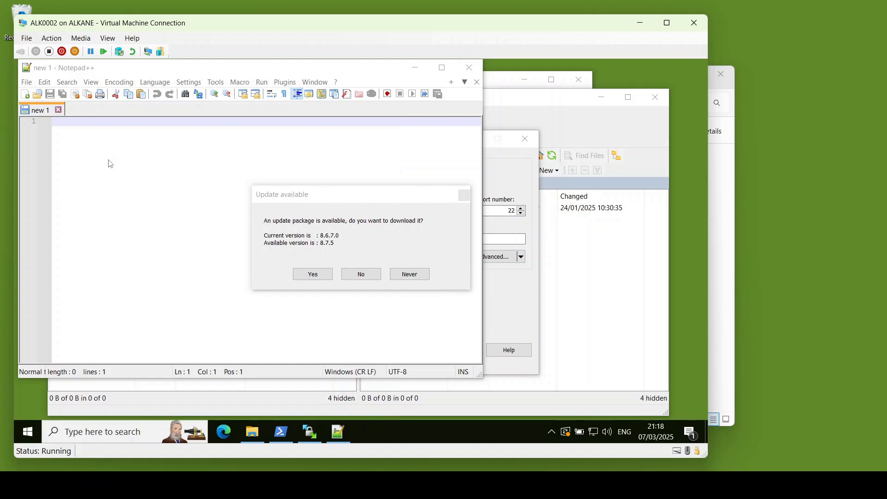